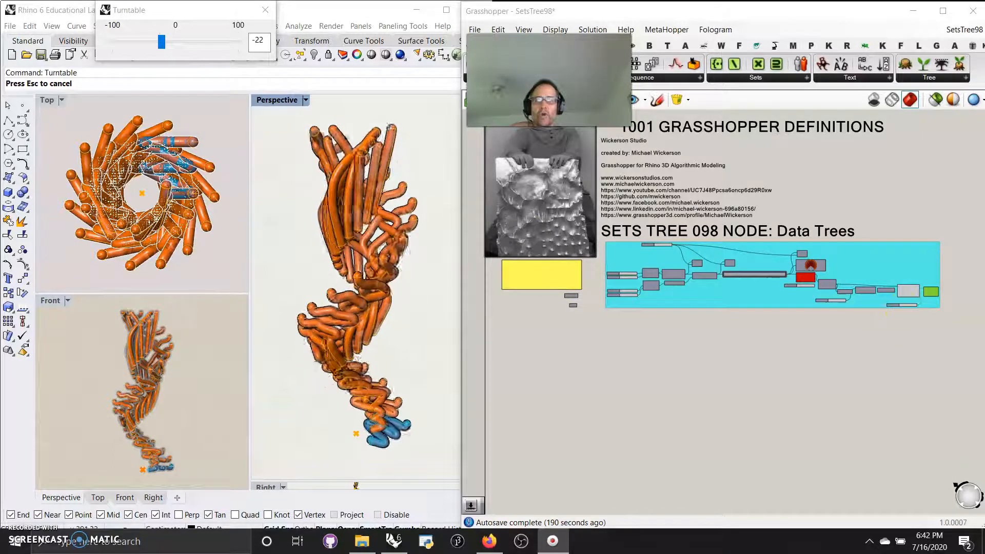
Examine the Rotate and List Item components and their number slider at the end of the definition
mouse_move(846, 384)
right_down()
mouse_move(857, 384)
mouse_move(875, 422)
right_up()
scroll(877, 381, up, 2)
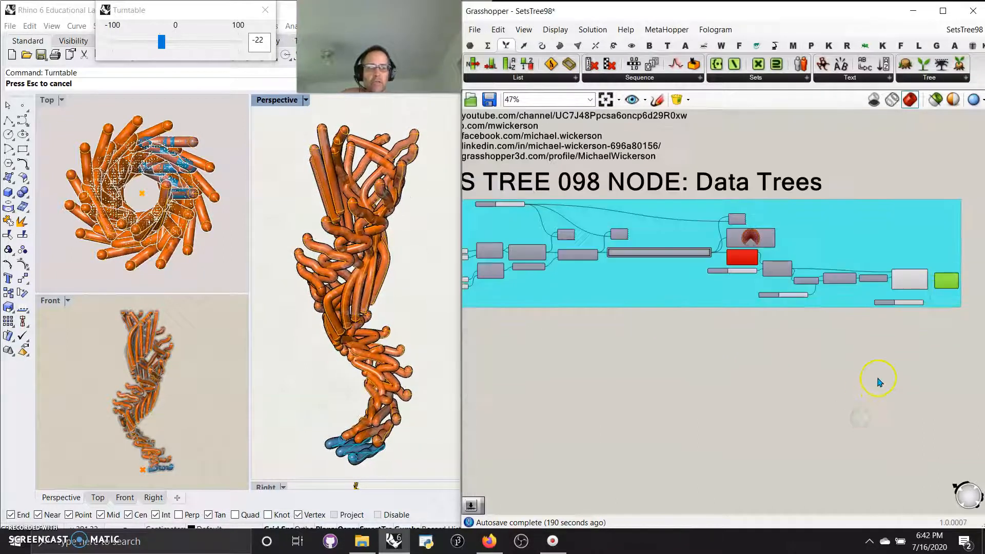
mouse_move(859, 371)
right_down()
mouse_move(733, 409)
mouse_move(743, 447)
right_up()
scroll(779, 386, up, 2)
scroll(754, 411, up, 1)
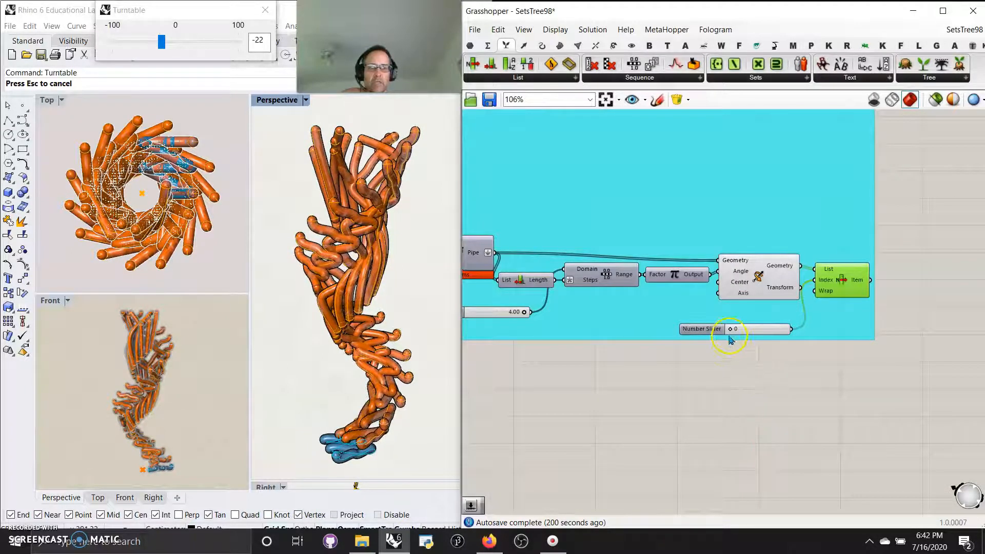
mouse_move(731, 331)
mouse_down()
mouse_move(746, 332)
mouse_move(731, 334)
mouse_up()
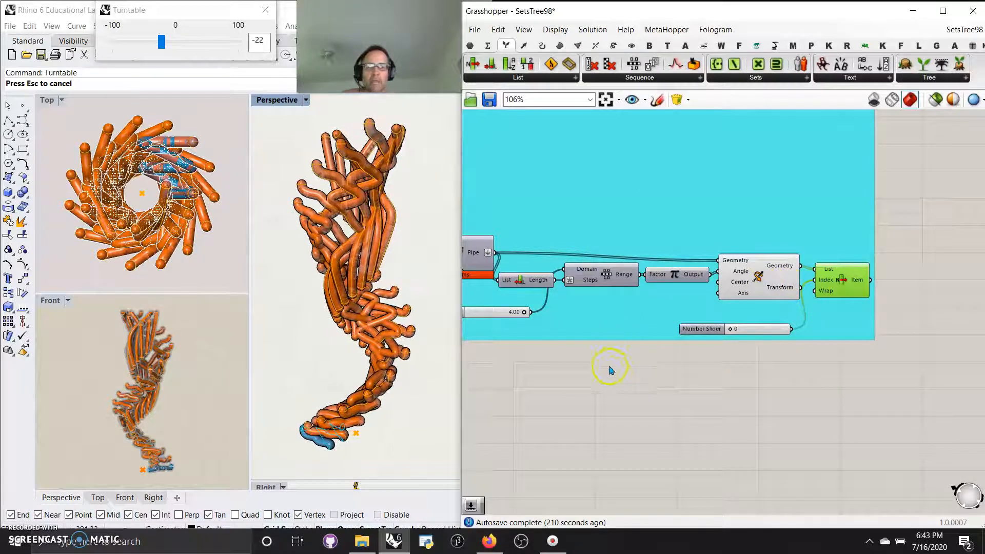
Limit the preview to selected components and inspect the point grid produced by the Construct Point component
right_drag(568, 396, 894, 463)
right_drag(629, 427, 774, 429)
click(935, 99)
right_drag(598, 430, 687, 441)
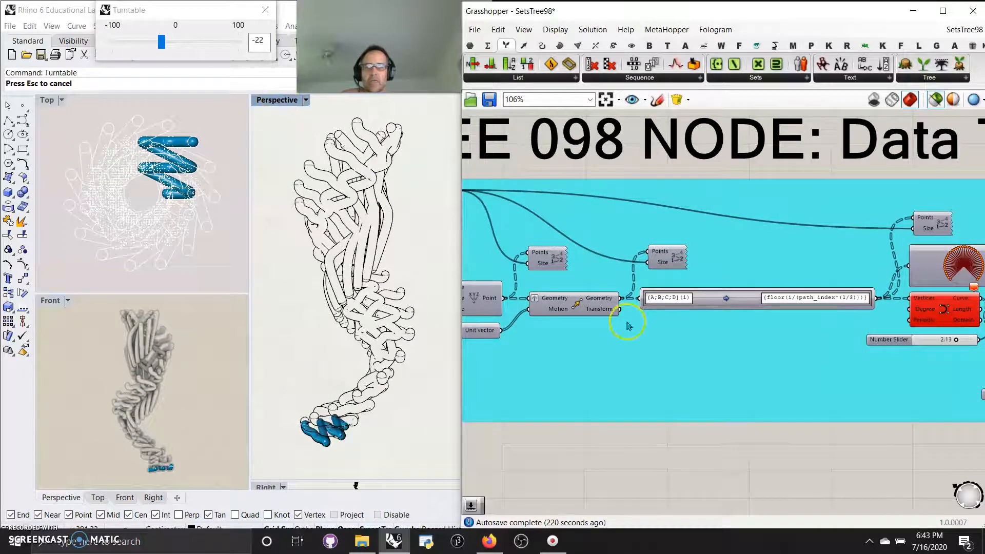
right_drag(628, 324, 822, 424)
right_drag(739, 388, 747, 310)
click(787, 324)
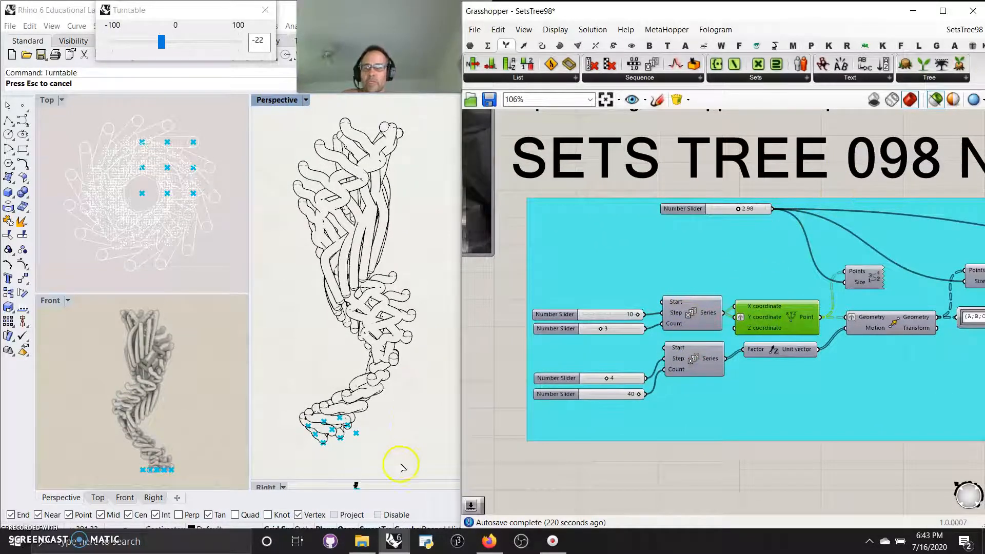
click(370, 311)
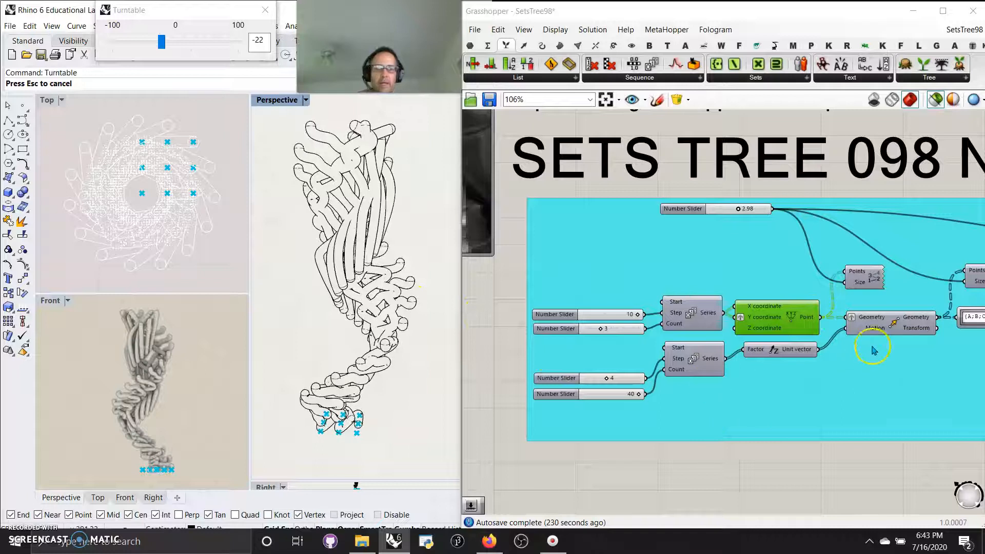
click(769, 330)
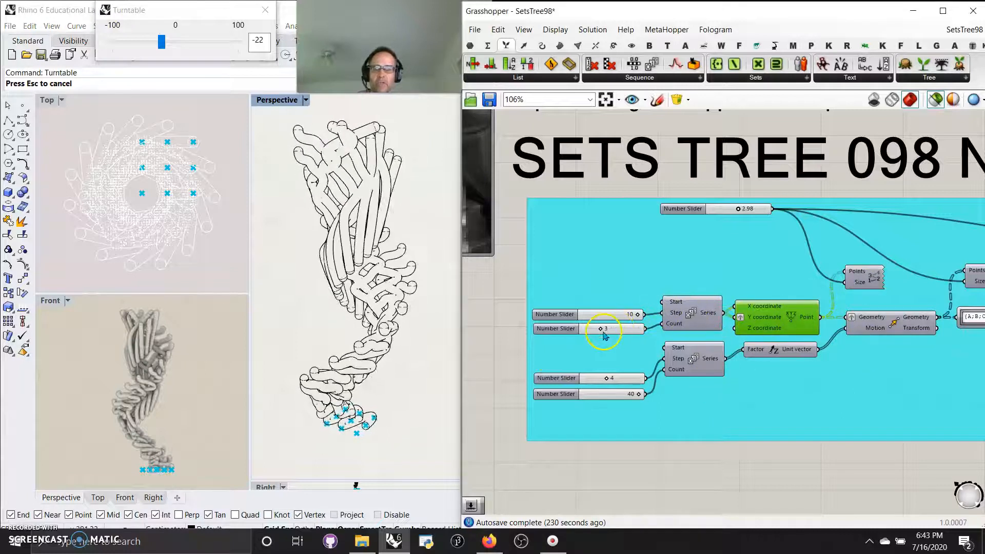
Preview the Unit Z and Move components in turn and inspect the stacked copies of the points in the Perspective viewport
click(756, 351)
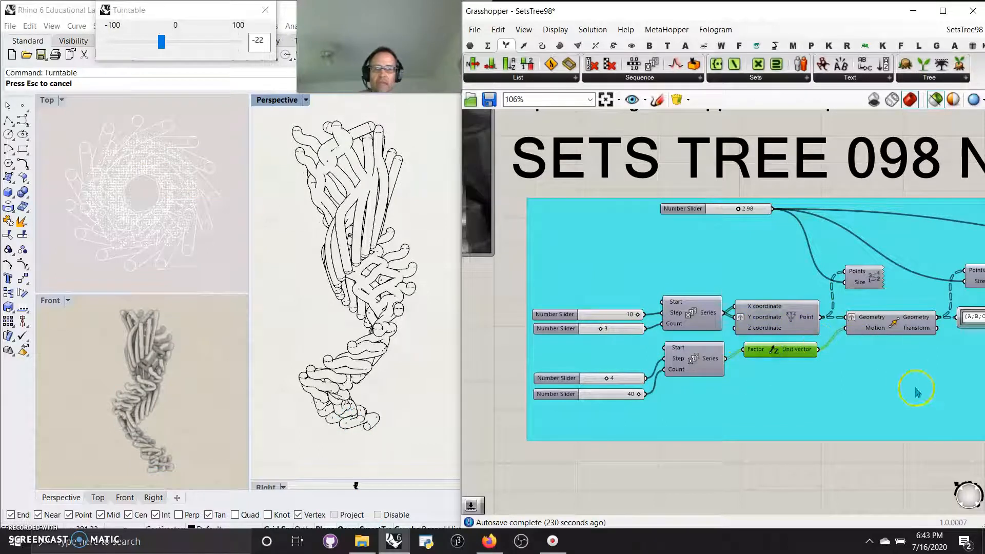
right_drag(916, 377, 786, 350)
click(768, 293)
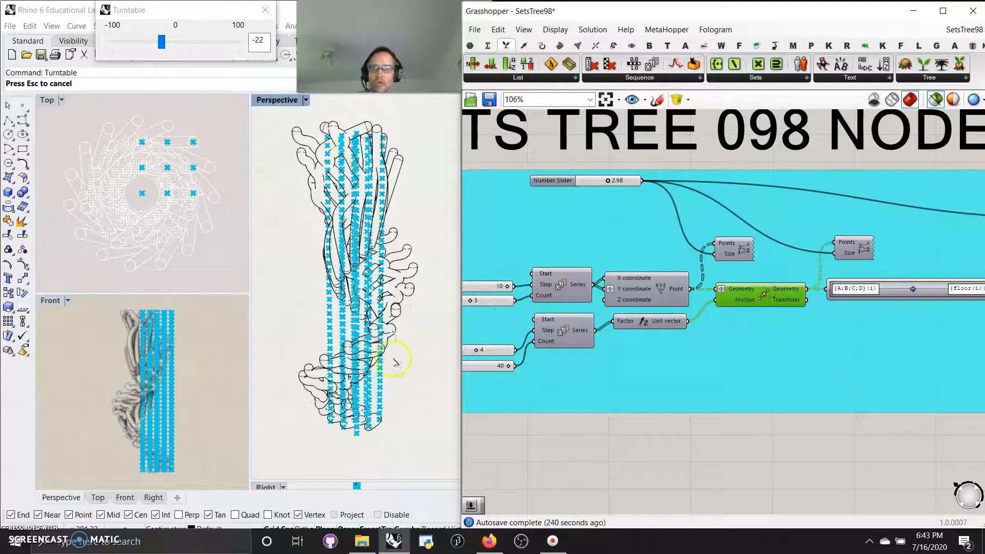
right_drag(513, 405, 624, 411)
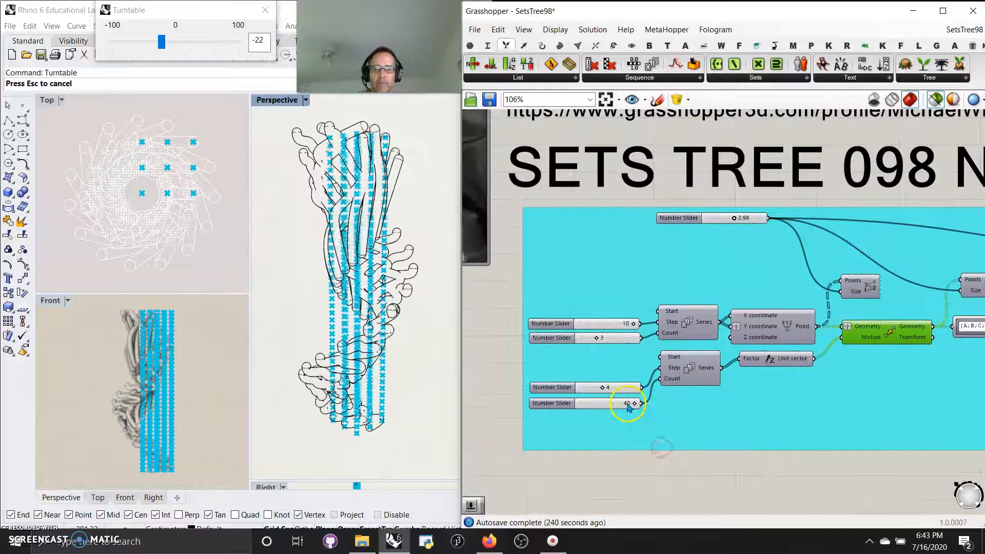
click(396, 349)
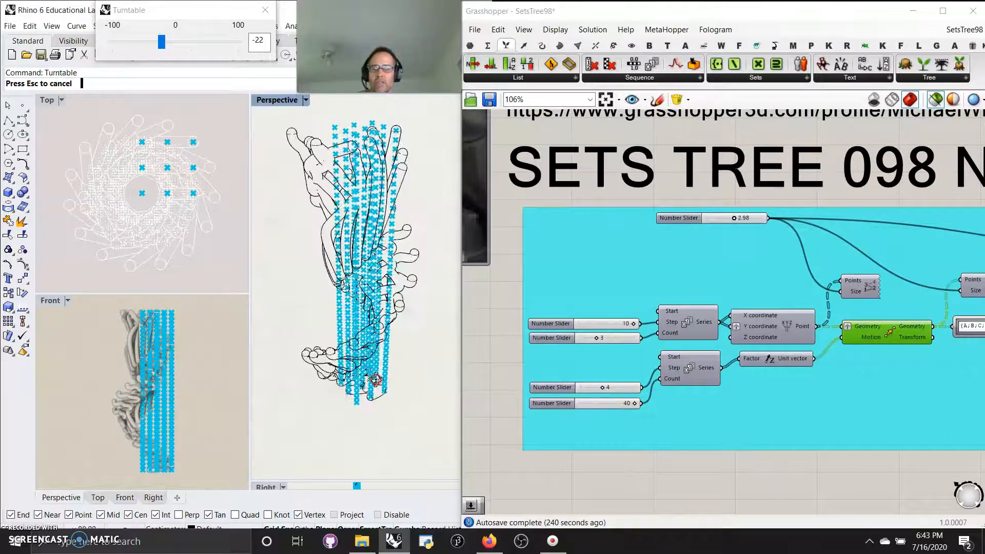
Preview the index numbers of the base grid points and of the moved points through their Point List components
right_drag(944, 384, 845, 350)
click(767, 257)
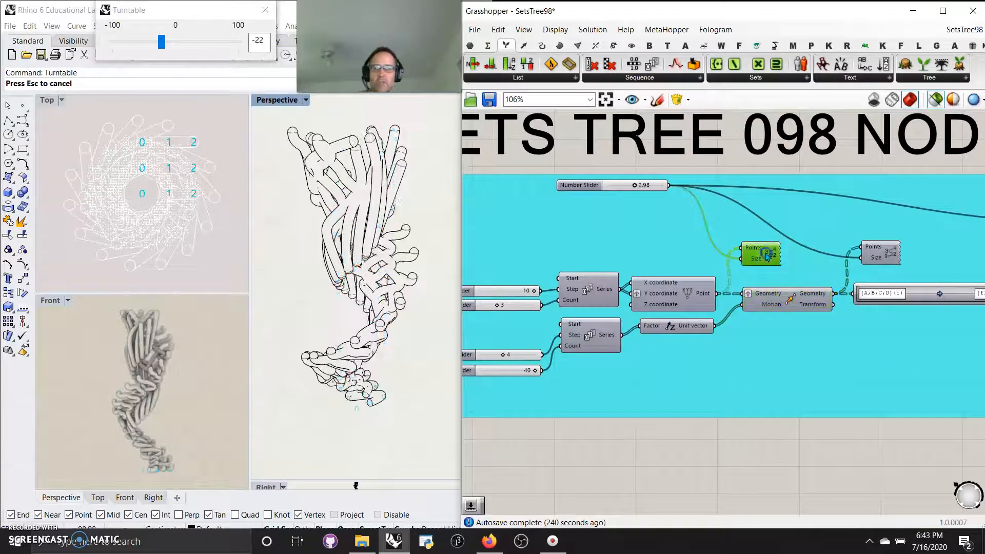
scroll(405, 401, up, 5)
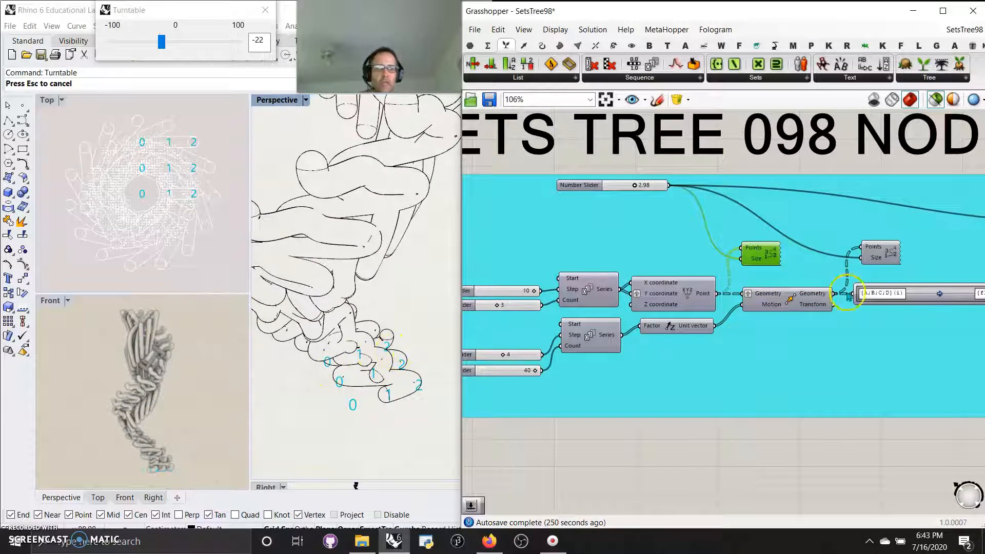
click(878, 261)
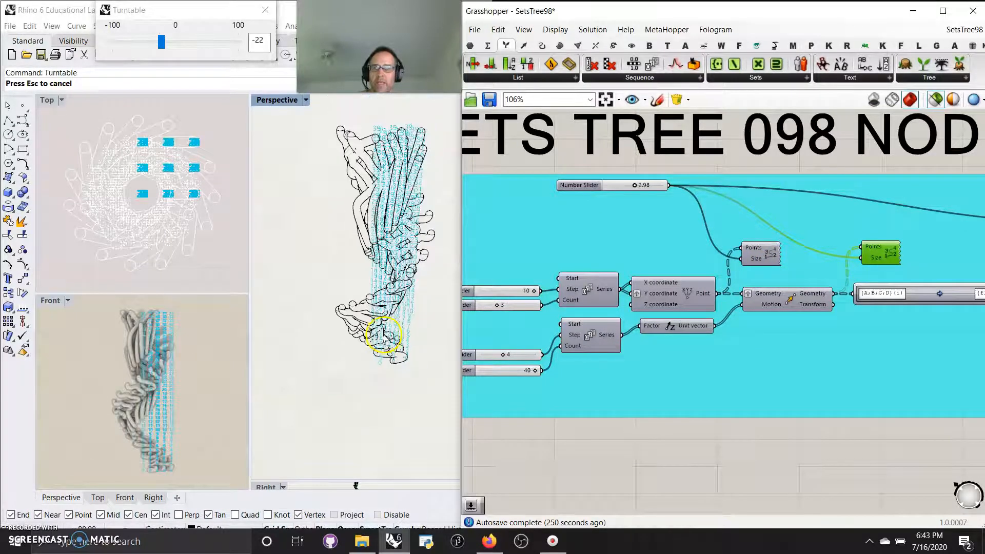
click(382, 334)
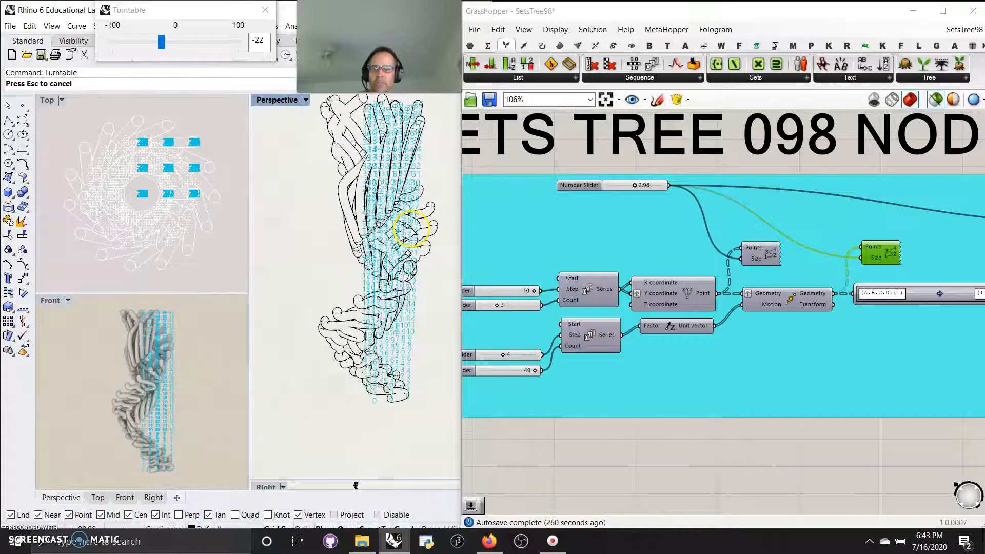
shift+right_drag(412, 234, 428, 264)
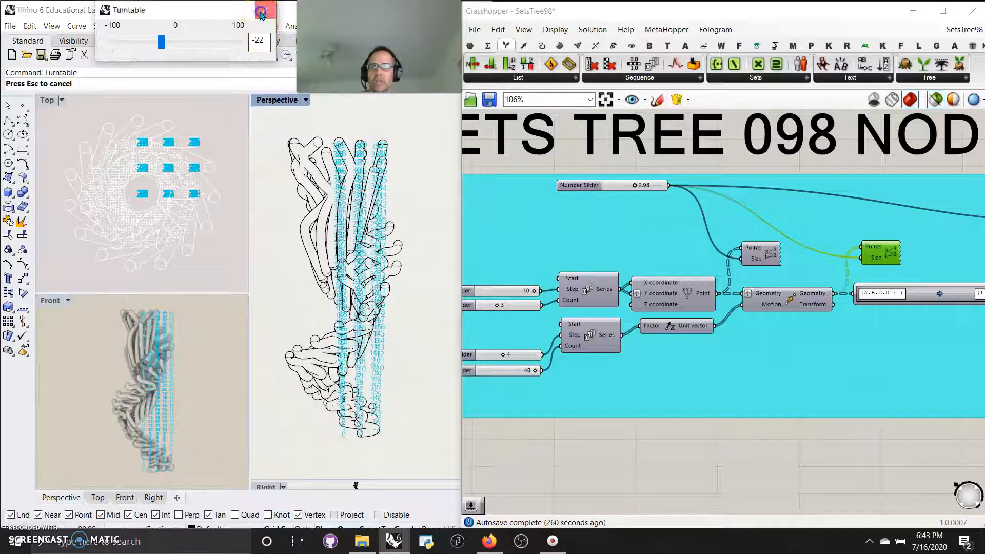
Stop the Turntable rotation in Rhino and take a closer look at the index numbers of the moved points
click(265, 10)
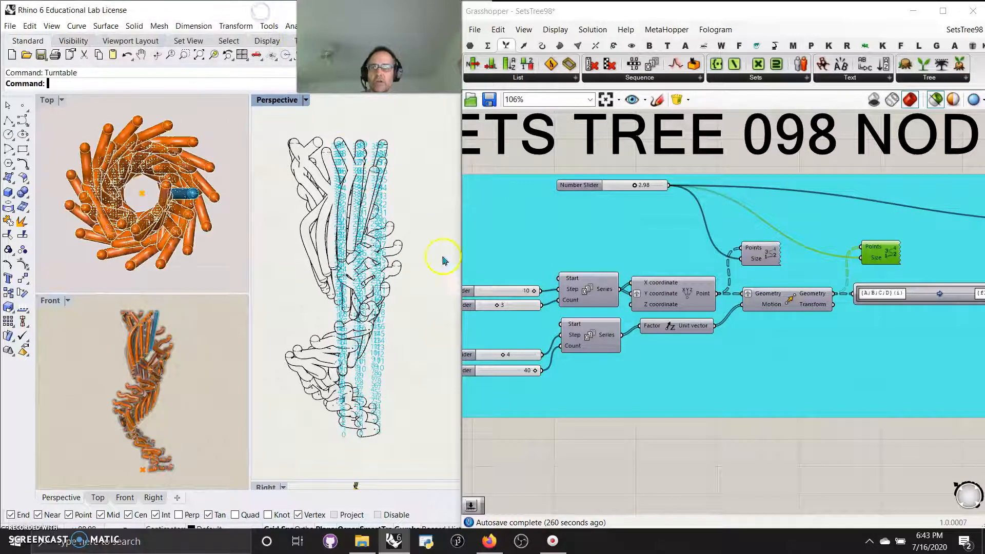
click(548, 458)
click(872, 267)
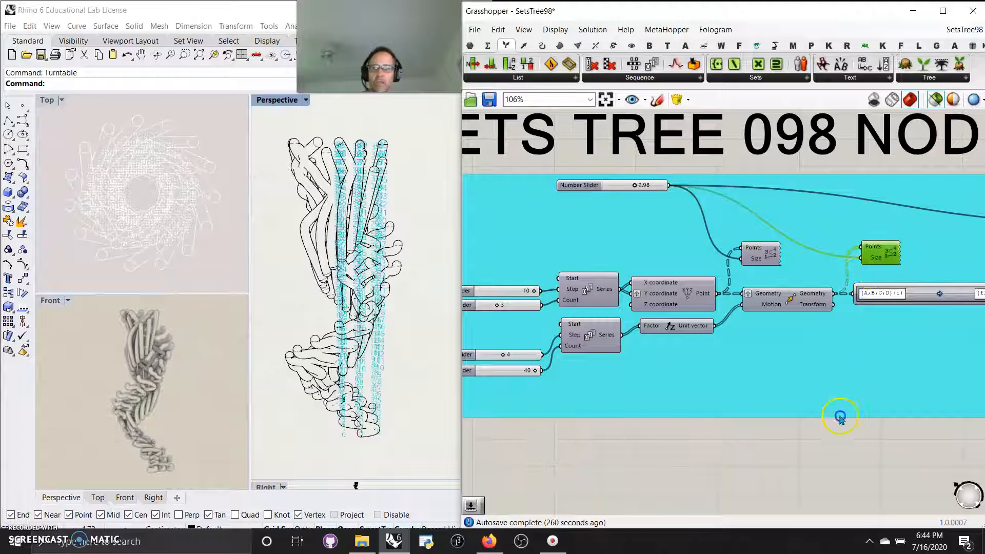
scroll(346, 402, up, 2)
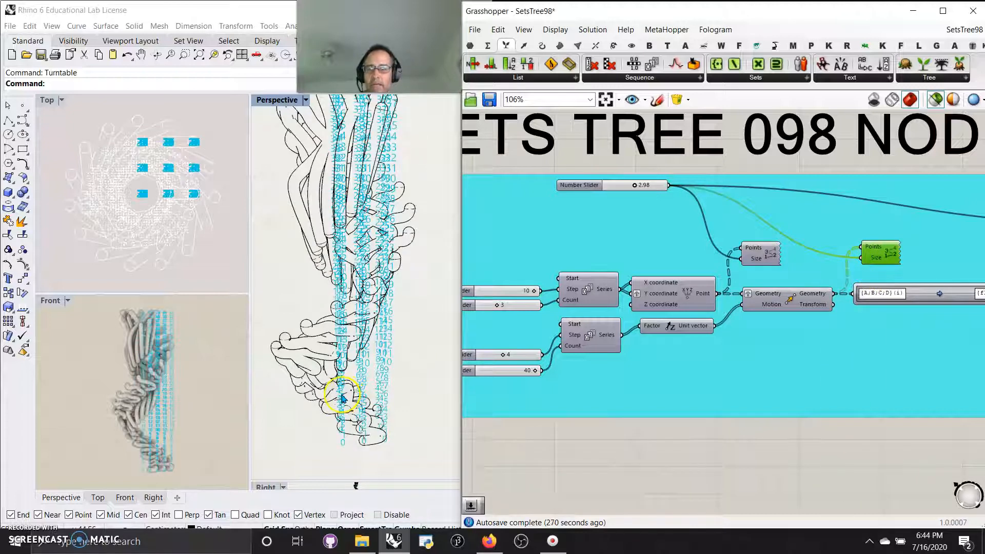
scroll(342, 398, down, 2)
Examine the Path Mapper's source and target expressions and its available mapping options
right_drag(754, 503, 599, 498)
right_drag(808, 460, 665, 470)
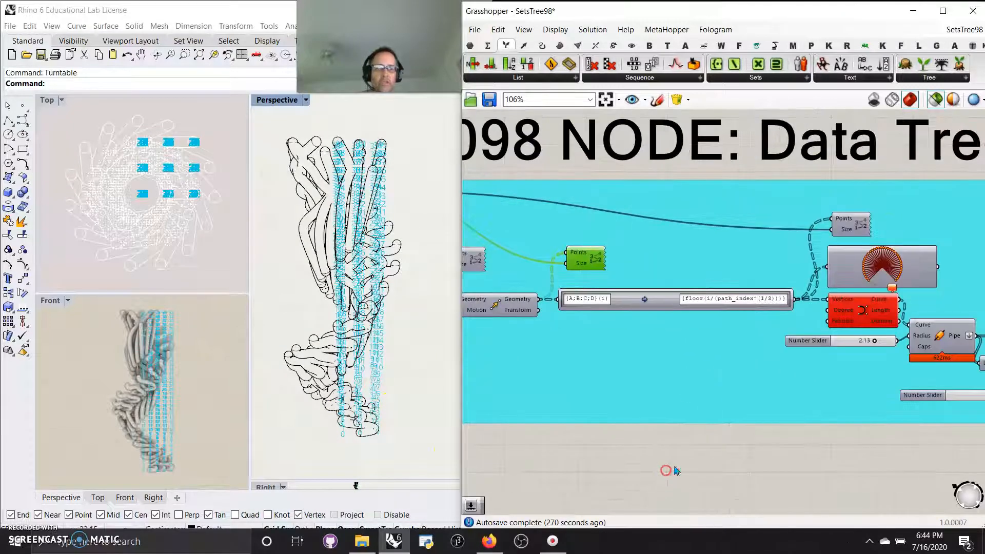
scroll(685, 330, up, 3)
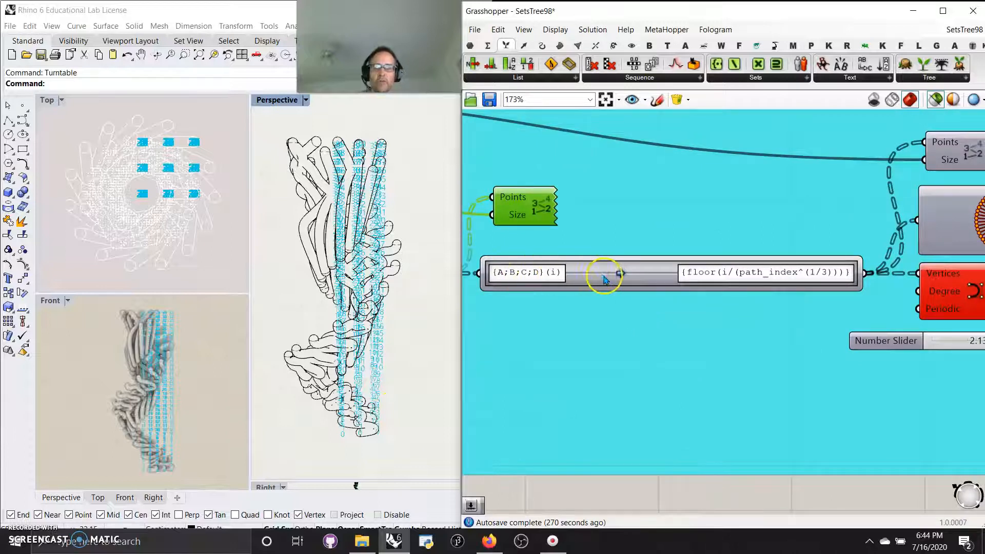
right_click(621, 273)
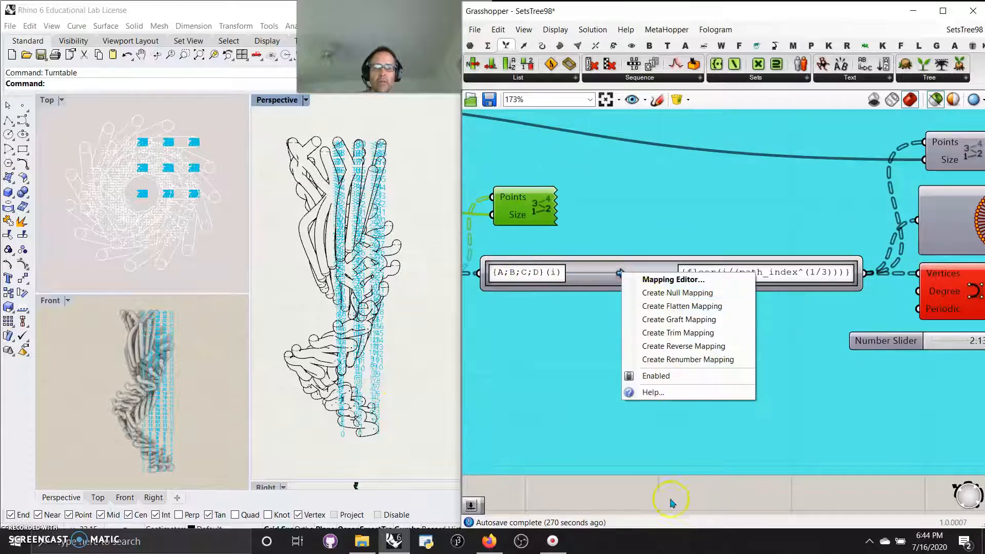
click(703, 402)
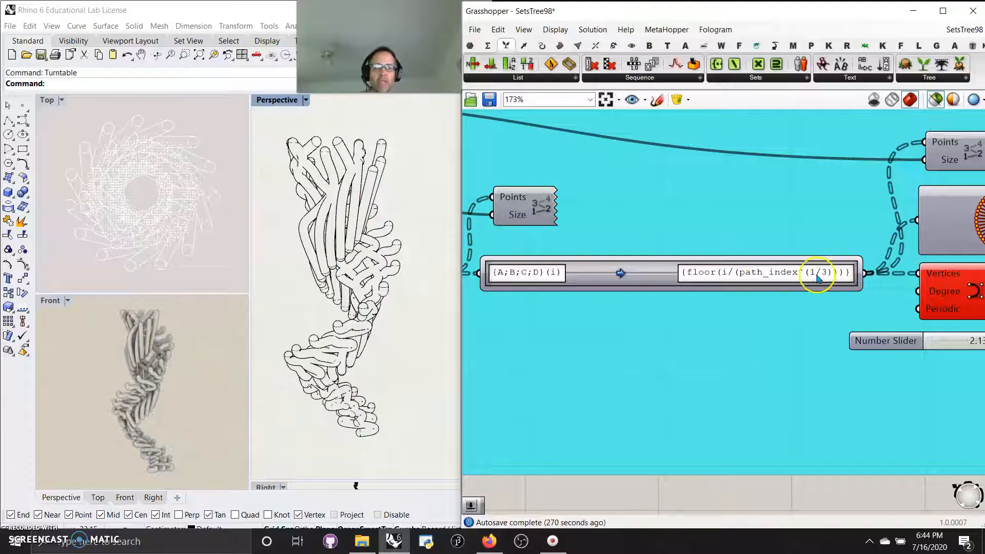
right_drag(825, 490, 638, 507)
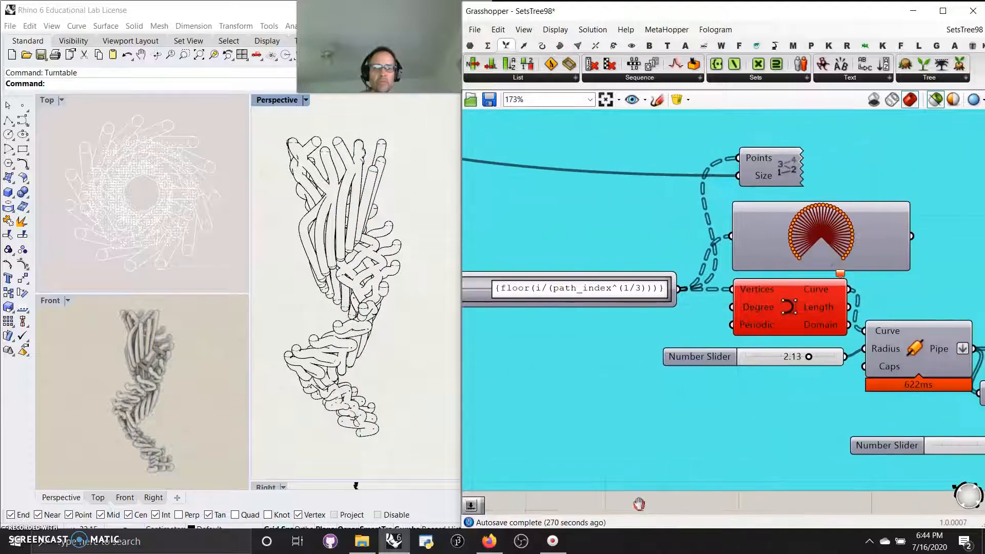
Preview the point indices after the Path Mapper with the last Point List component and inspect them in the Perspective viewport
click(767, 167)
scroll(372, 372, up, 4)
scroll(365, 380, down, 2)
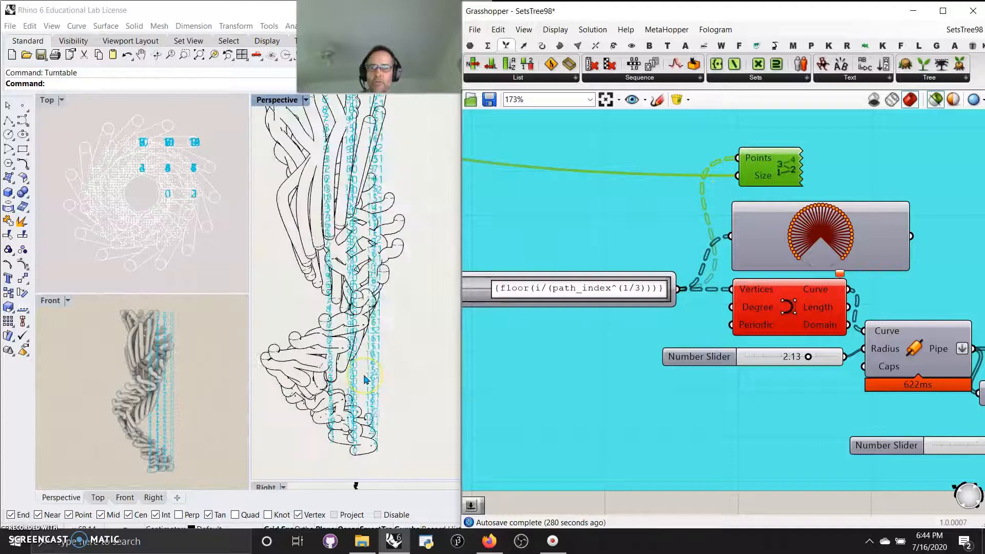
scroll(365, 379, down, 2)
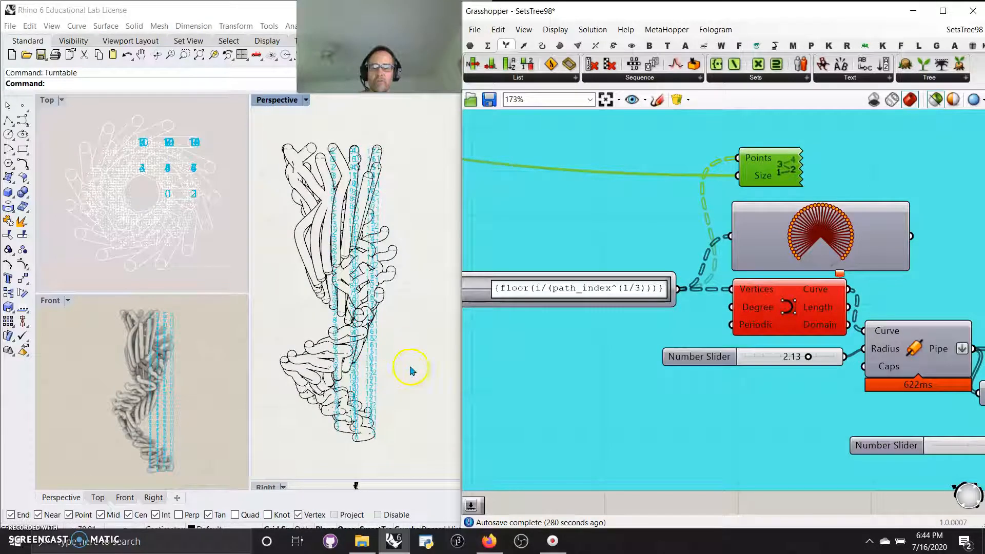
click(934, 102)
click(935, 102)
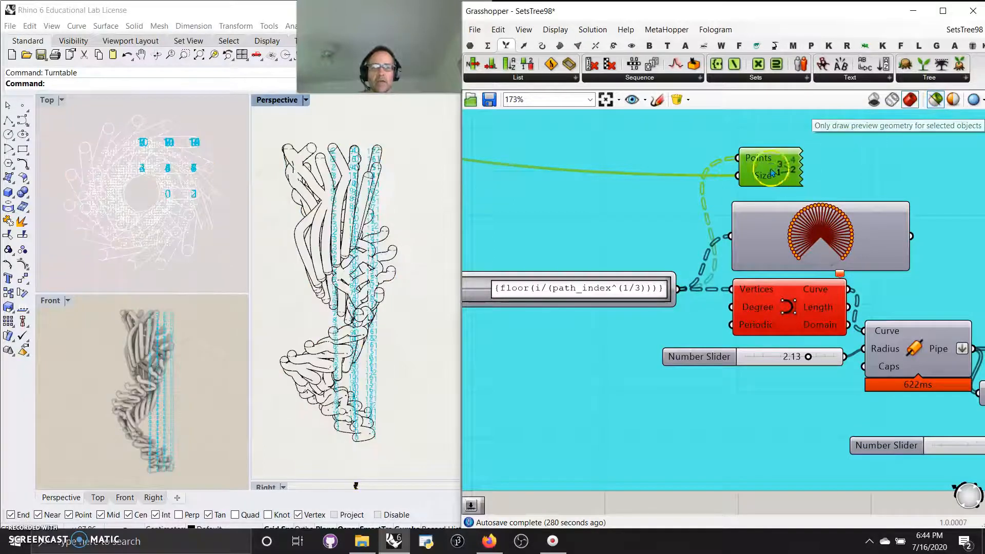
click(385, 253)
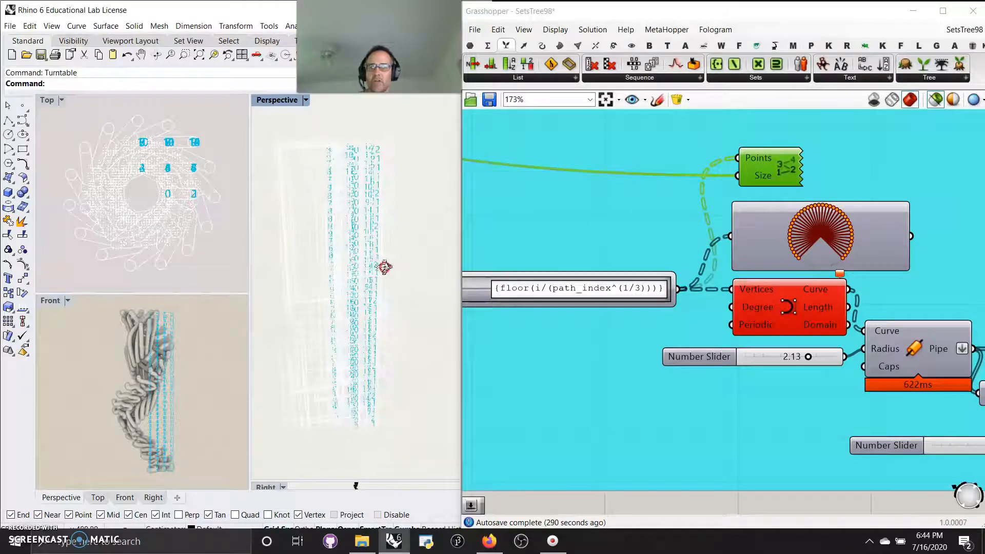
click(384, 268)
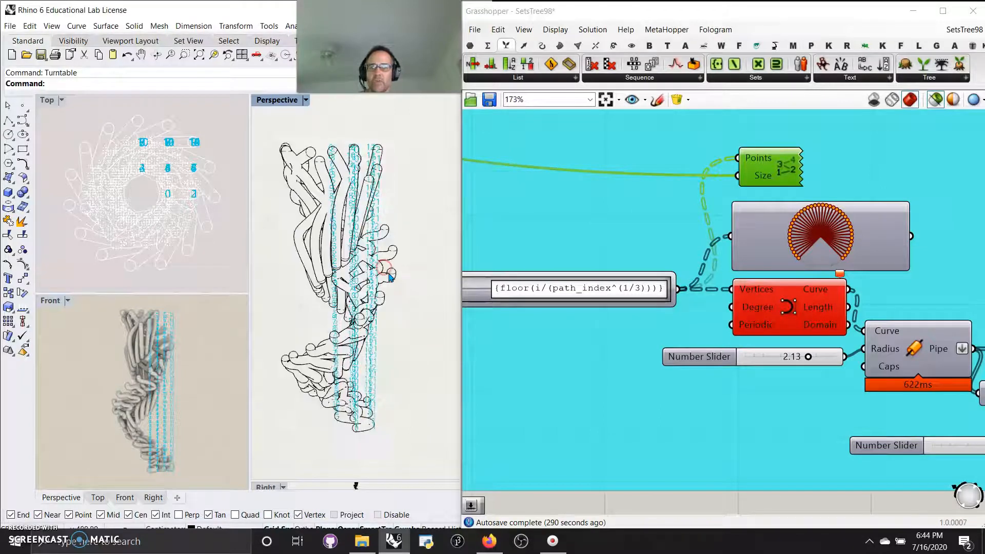
Switch the Param Viewer to its branch list, reduce its height, and read the warnings on the Nurbs Curve component
double_click(809, 234)
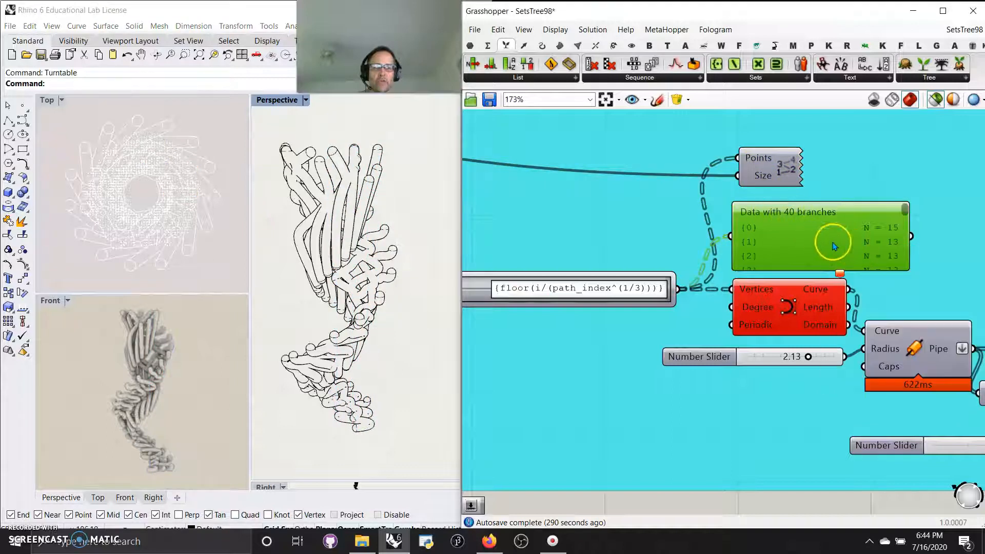
drag(863, 268, 844, 253)
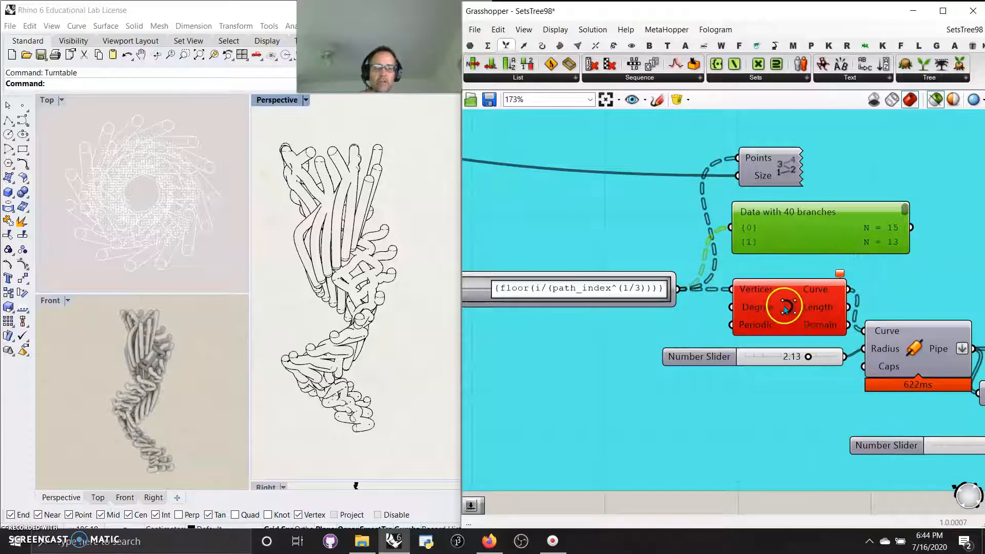
click(839, 273)
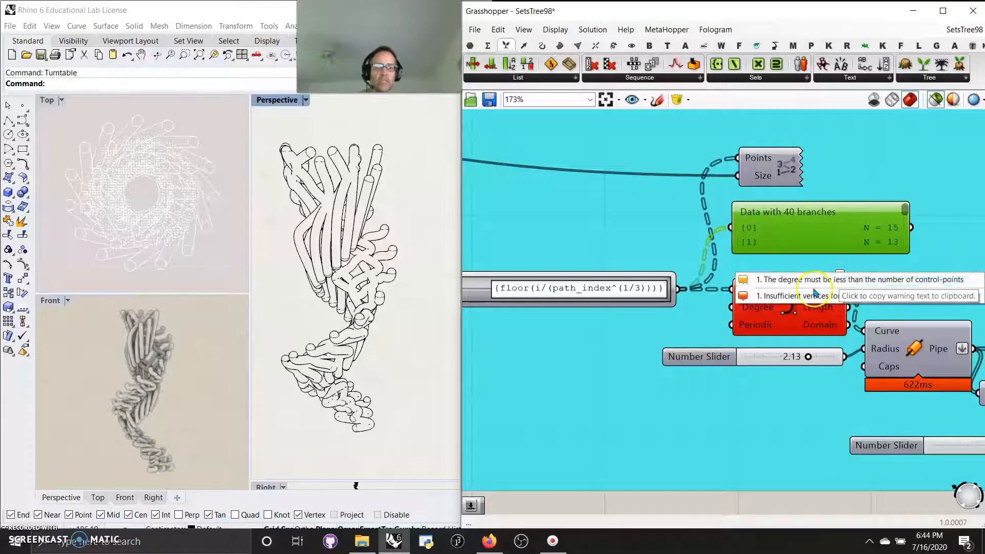
click(658, 324)
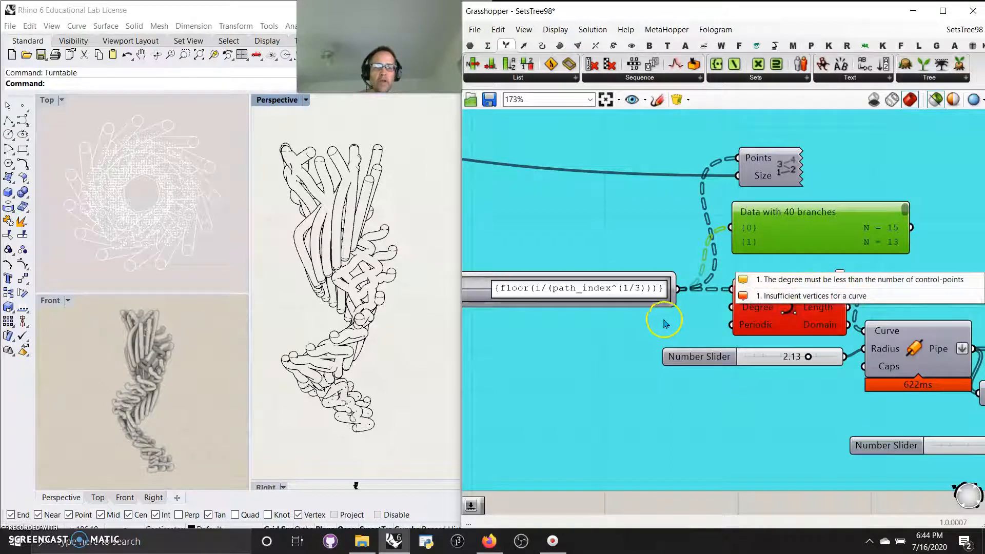
Add an integer number slider ranging from 1 to 3 and connect it to the Nurbs Curve's Degree input
double_click(607, 334)
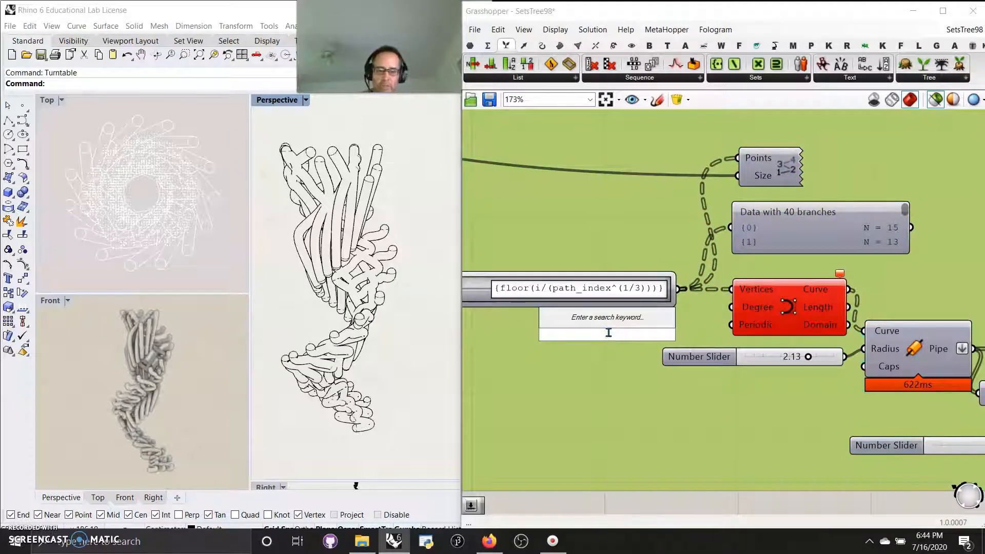
text(1.3)
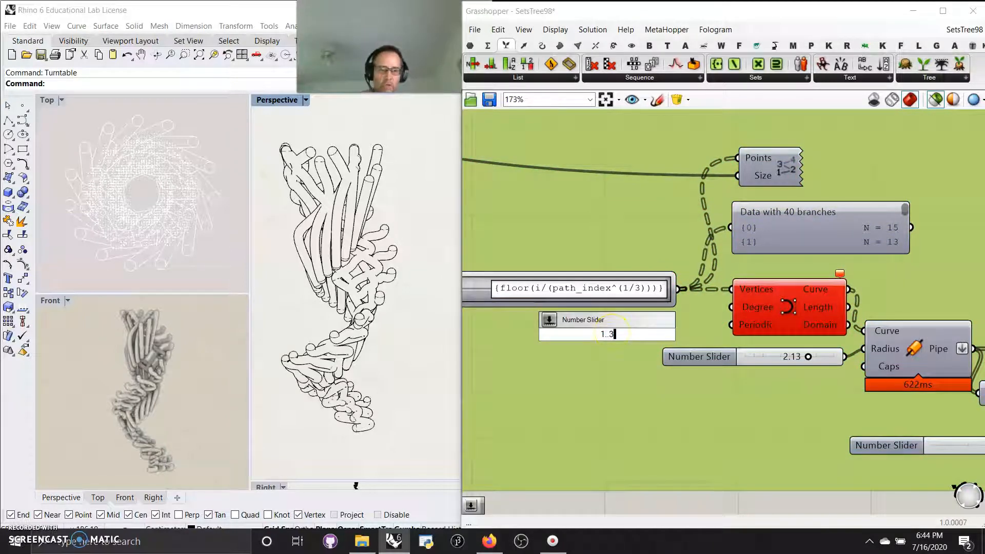
key(Return)
drag(698, 334, 790, 314)
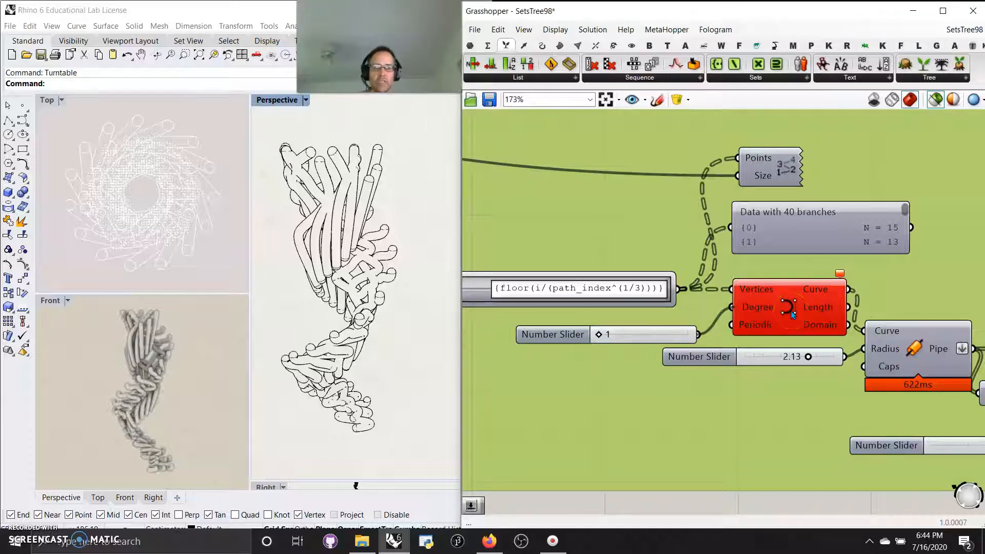
Preview the pipes built from the degree-1 curves, set the Degree slider to 2, and inspect the pipes again
click(795, 320)
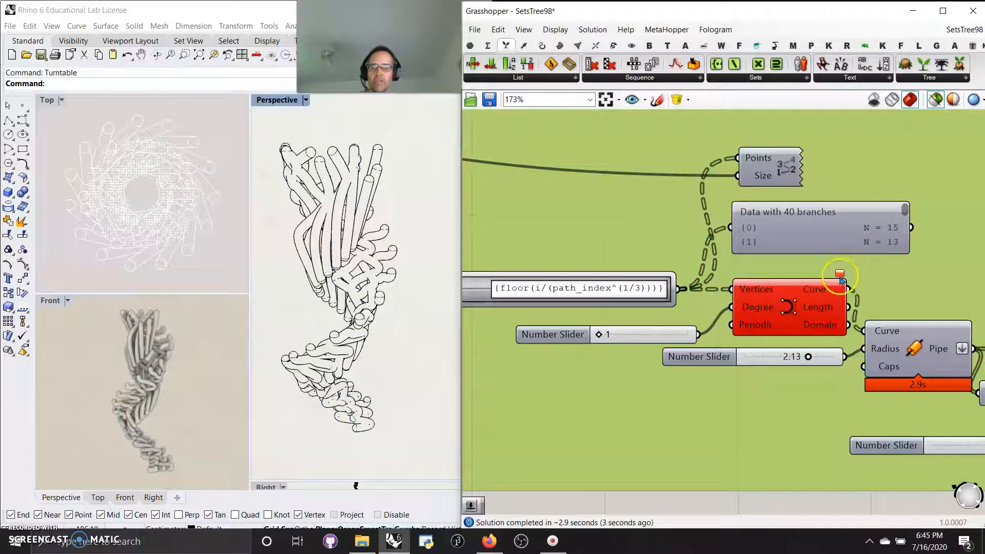
click(788, 312)
click(915, 354)
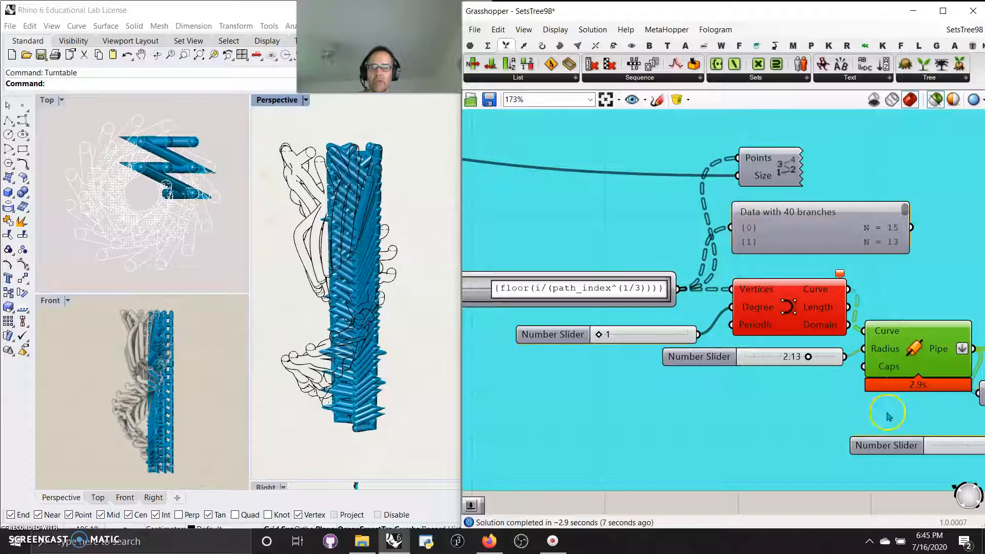
drag(610, 337, 619, 339)
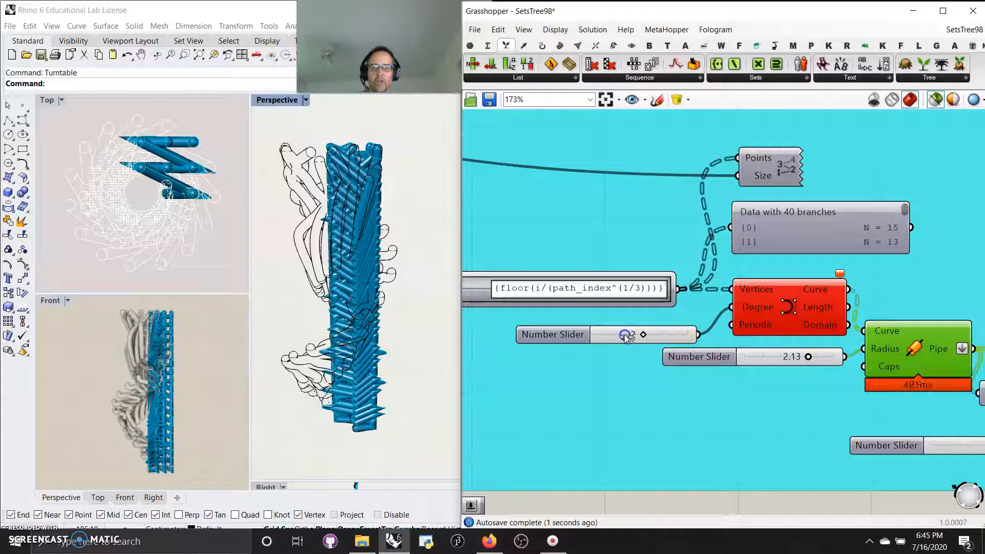
mouse_move(344, 344)
right_down()
mouse_move(296, 340)
mouse_move(355, 336)
right_up()
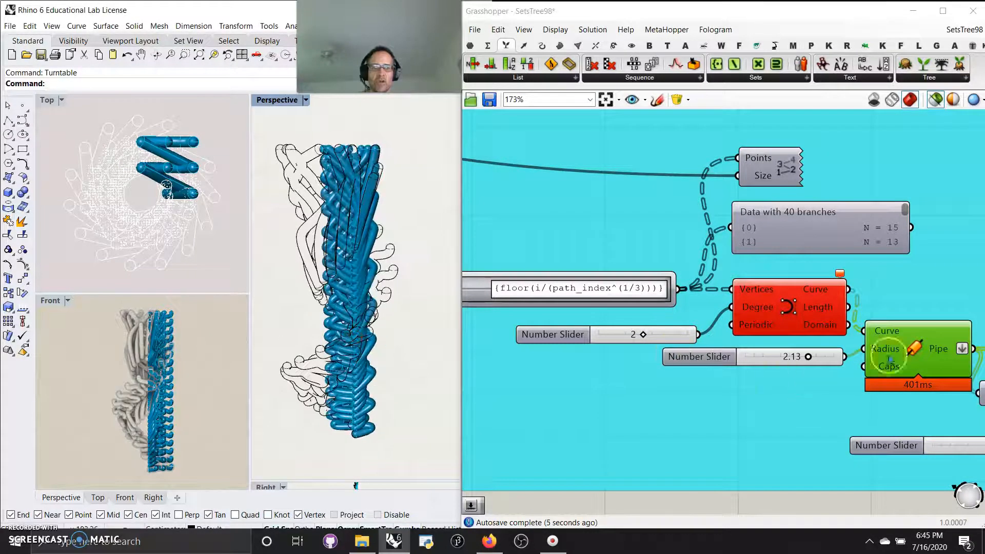
click(872, 365)
Follow the Pipe output through the Range component to the rotation component and inspect the rotated pipes in the Perspective viewport
right_drag(841, 478, 614, 424)
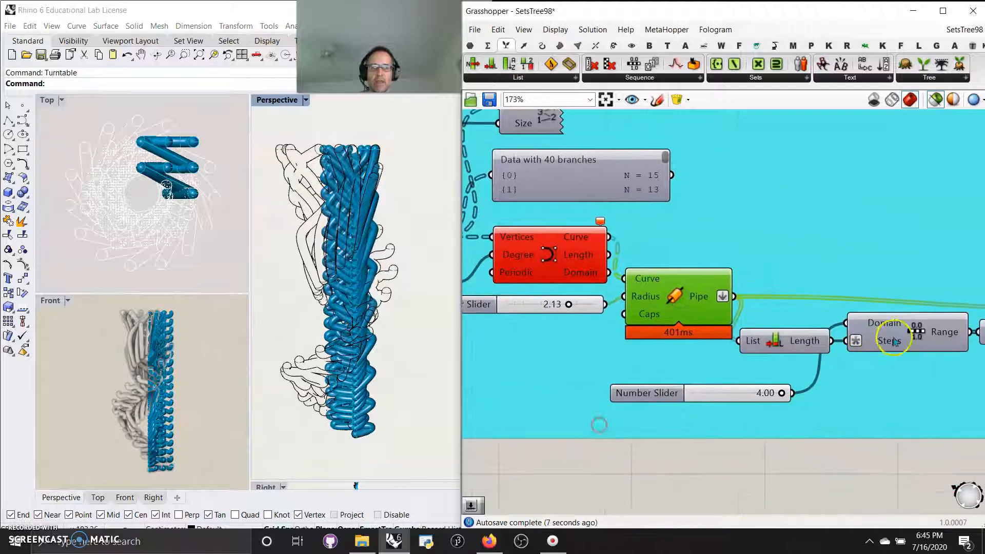
click(890, 333)
right_drag(908, 400, 712, 391)
click(938, 336)
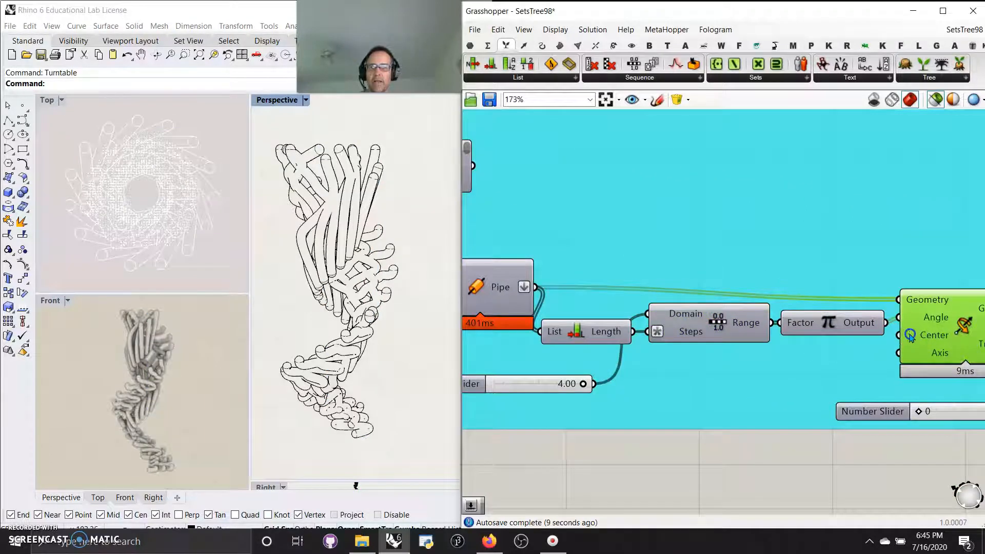
right_drag(366, 314, 406, 297)
right_drag(533, 322, 812, 307)
Preview the Nurbs Curve output by itself and read the component's error and warning messages
click(678, 202)
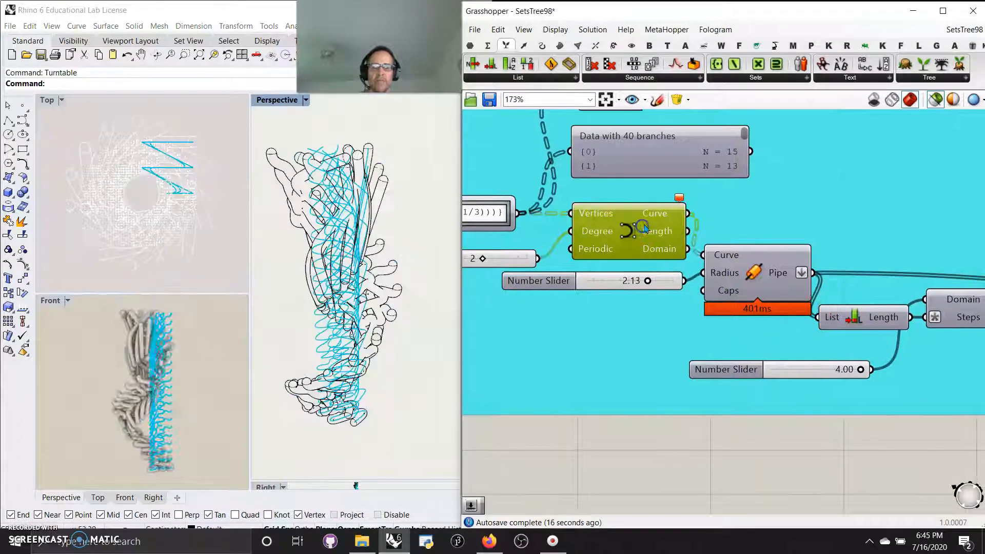
click(679, 199)
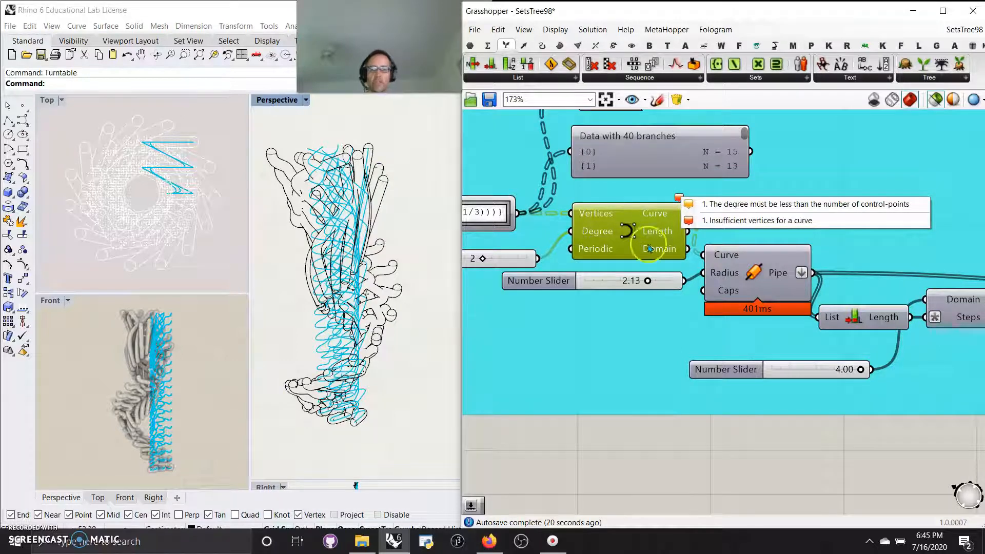
click(605, 352)
right_drag(598, 309, 697, 335)
right_drag(741, 357, 664, 333)
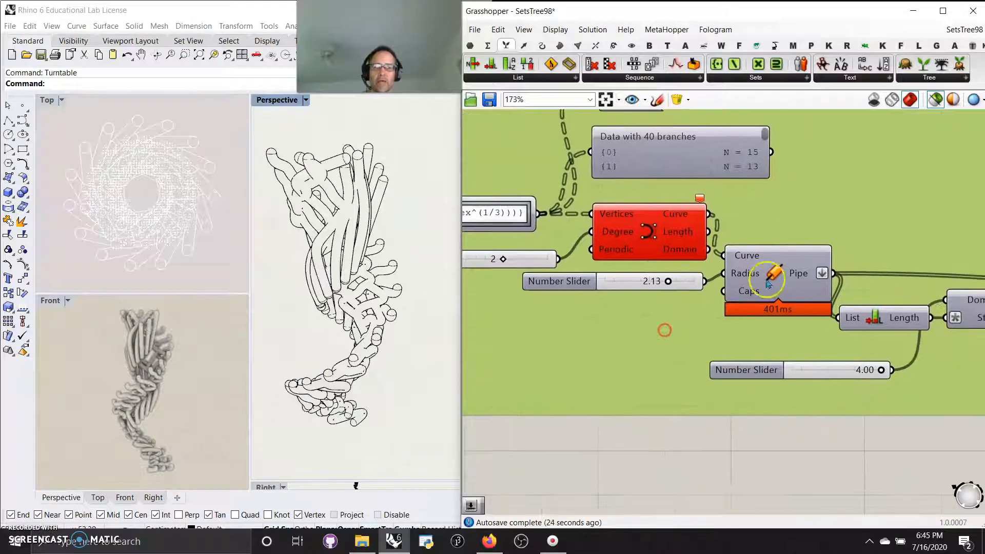
Set the curve Degree slider to 3 and inspect the resulting pipes with the Pipe component selected
click(779, 275)
right_drag(360, 304, 454, 299)
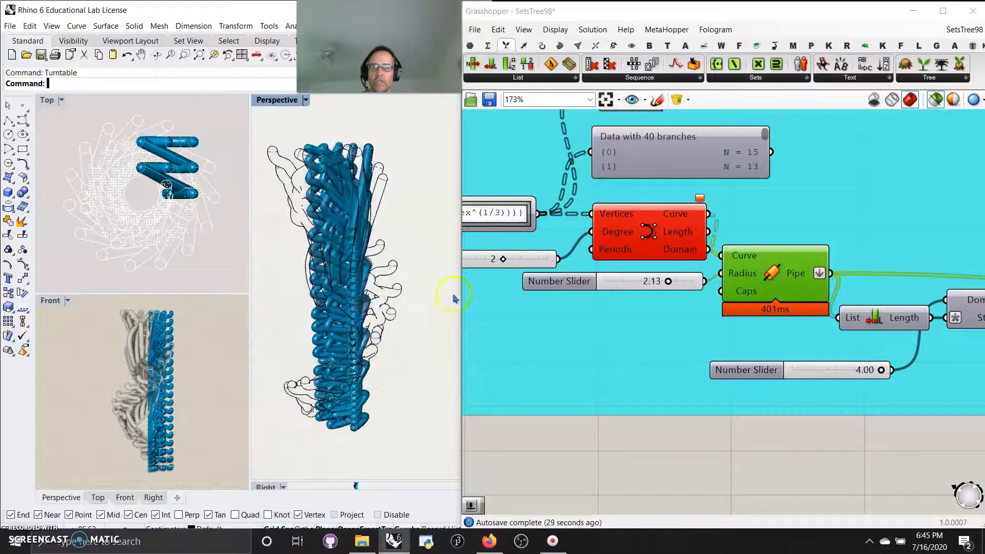
click(514, 261)
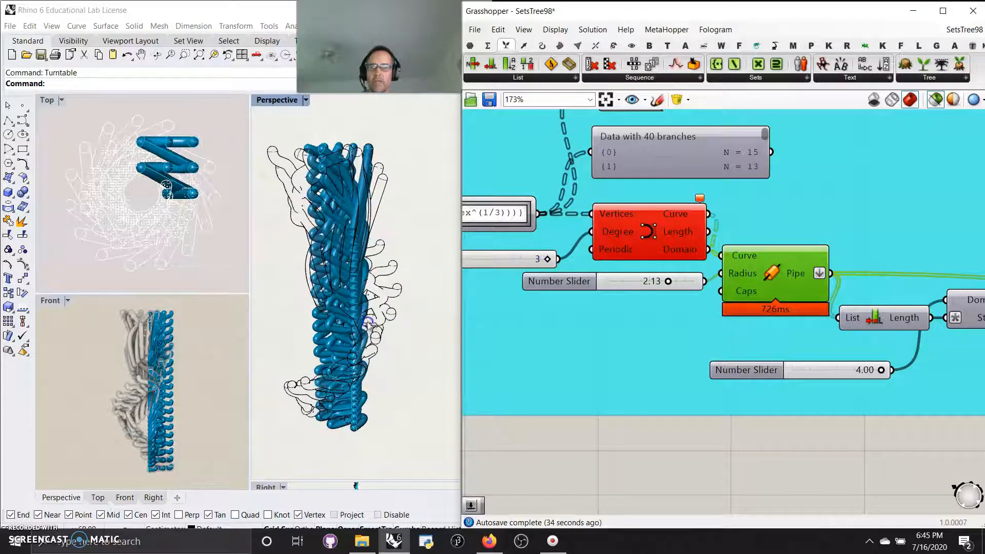
right_drag(303, 308, 321, 333)
Preview the rotation component's pipes on their own and view them from another angle in Perspective
right_drag(601, 373, 535, 345)
right_drag(843, 345, 624, 335)
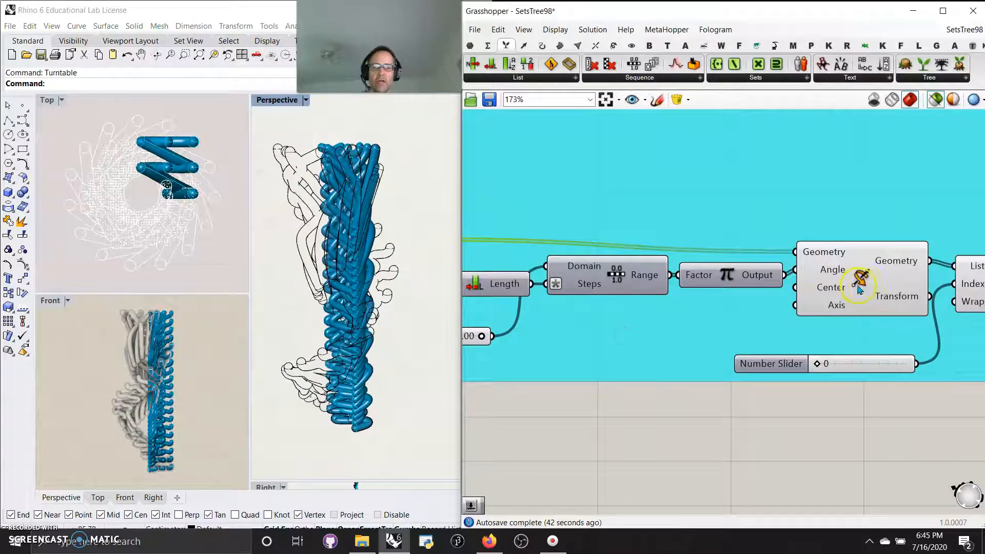
click(875, 280)
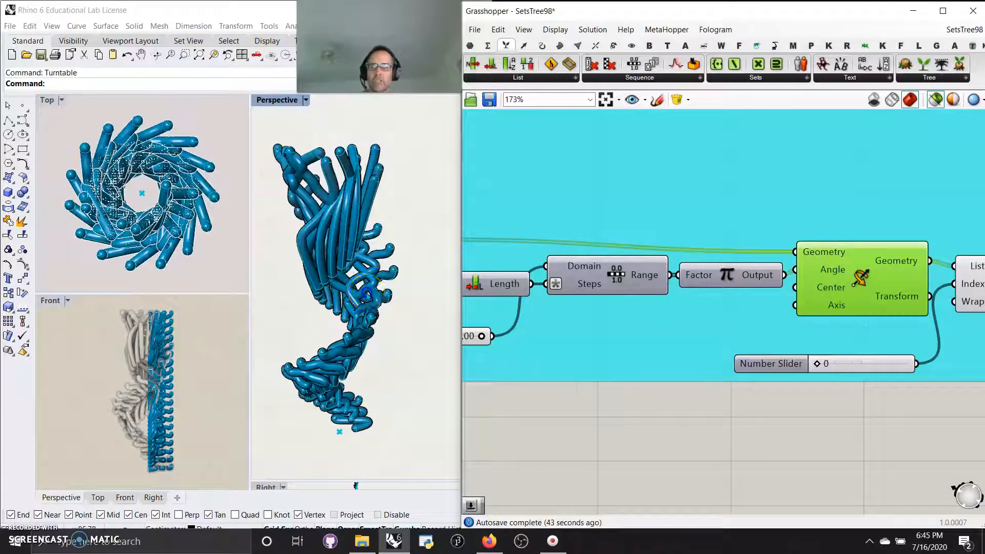
right_drag(376, 357, 306, 364)
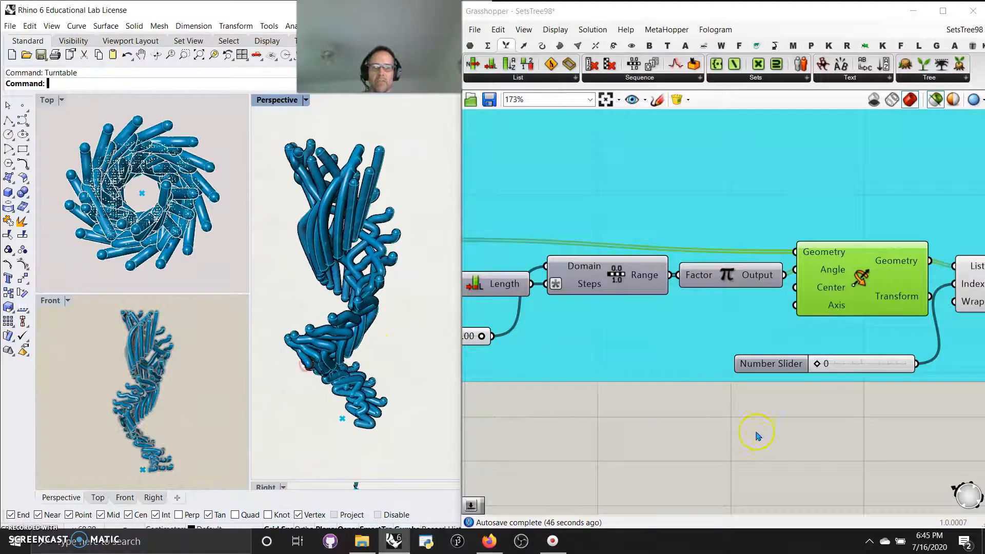
Change the index slider of the final list component to isolate different rotated pipes
right_drag(770, 437, 655, 421)
click(875, 280)
drag(701, 350, 775, 350)
drag(783, 351, 736, 361)
mouse_move(639, 376)
right_down()
mouse_move(684, 411)
mouse_move(664, 395)
mouse_move(768, 437)
right_up()
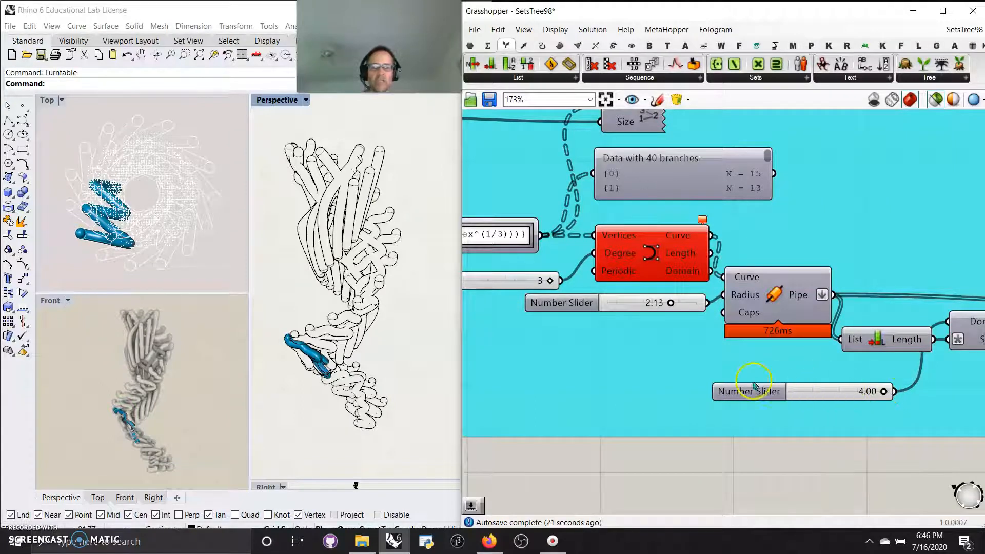
Turn off the selected-only preview and check the Nurbs Curve's error and warning summary
click(932, 101)
right_drag(605, 470, 762, 489)
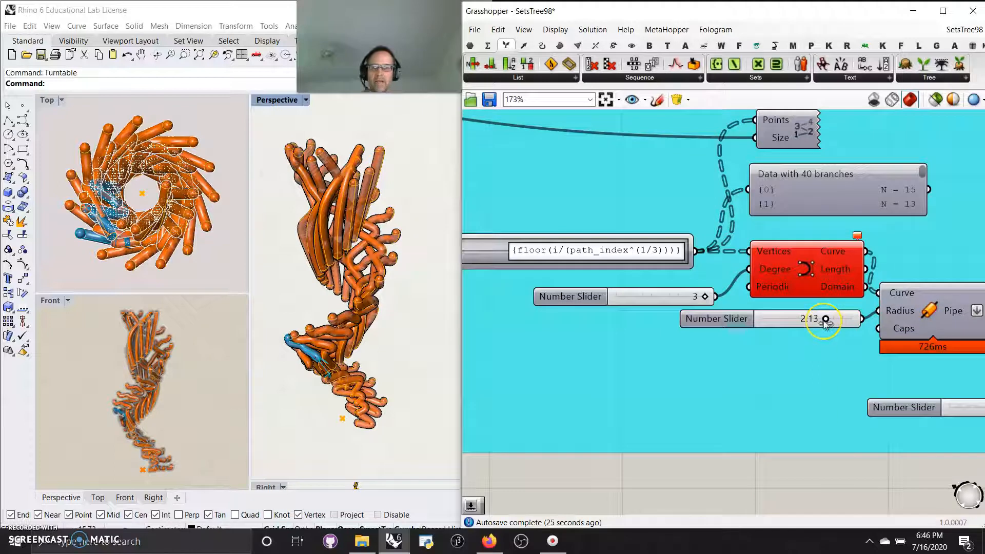
right_drag(606, 473, 693, 483)
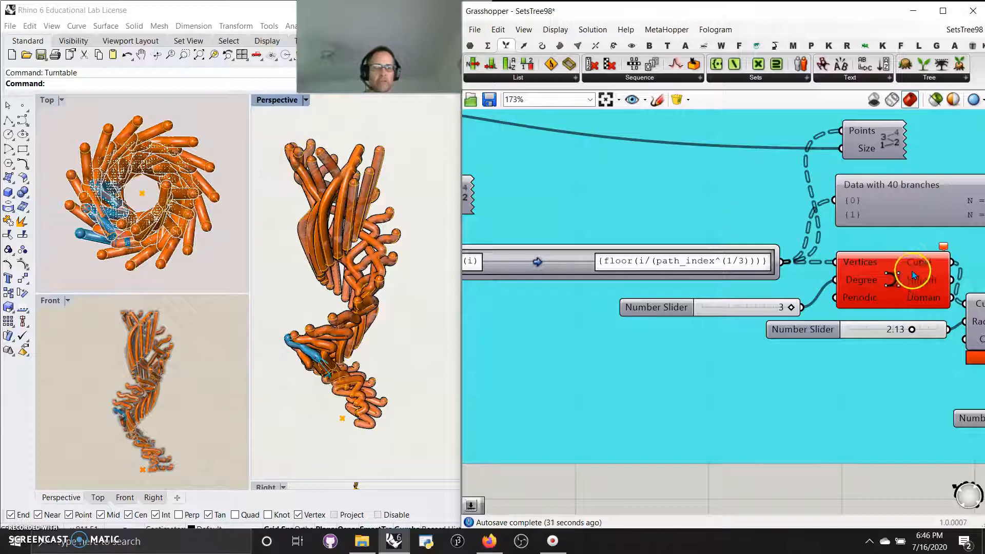
right_drag(848, 506, 758, 455)
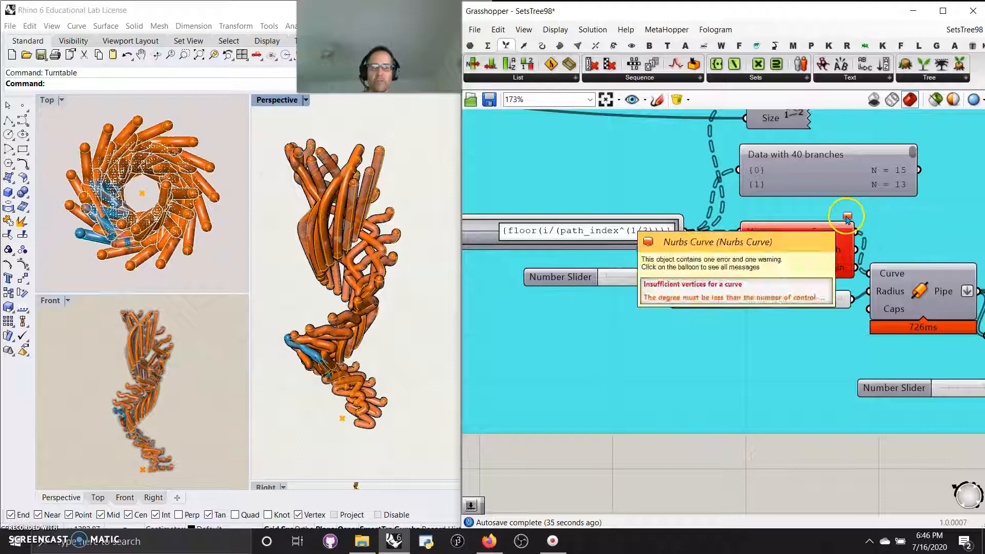
Select the Point List before the Path Mapper and restrict the preview to selected objects to see its indices
right_drag(547, 114, 721, 138)
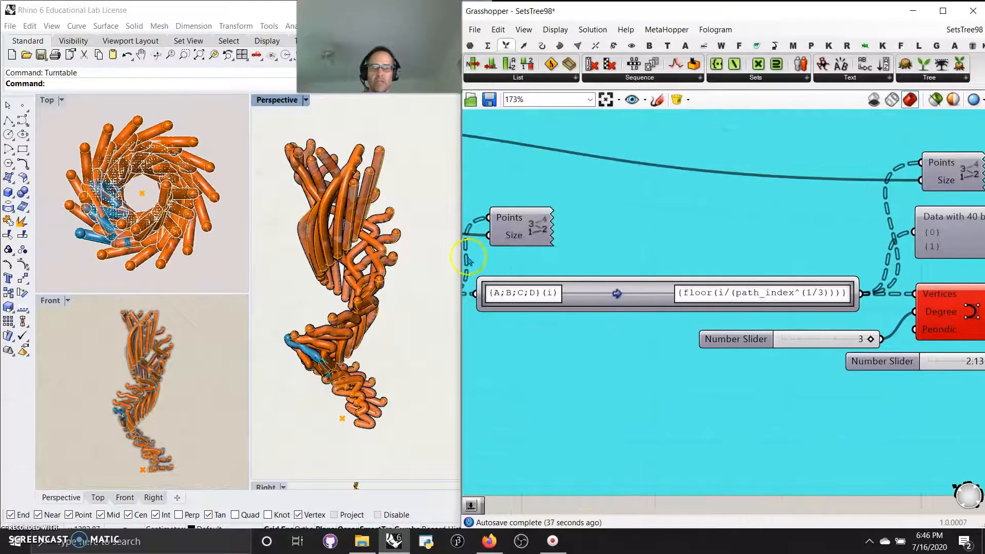
scroll(518, 354, down, 4)
right_drag(528, 352, 691, 316)
click(688, 240)
click(377, 318)
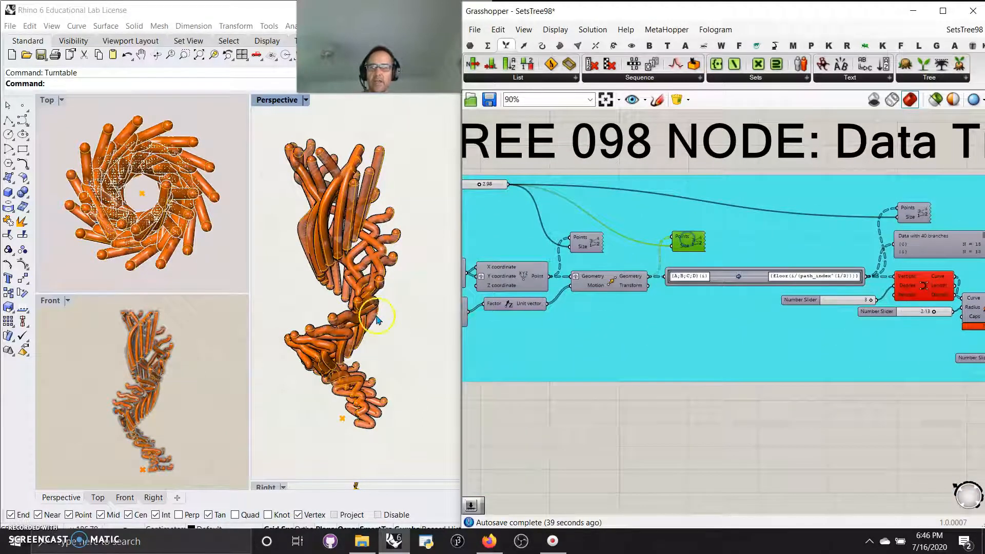
click(935, 99)
scroll(355, 333, up, 2)
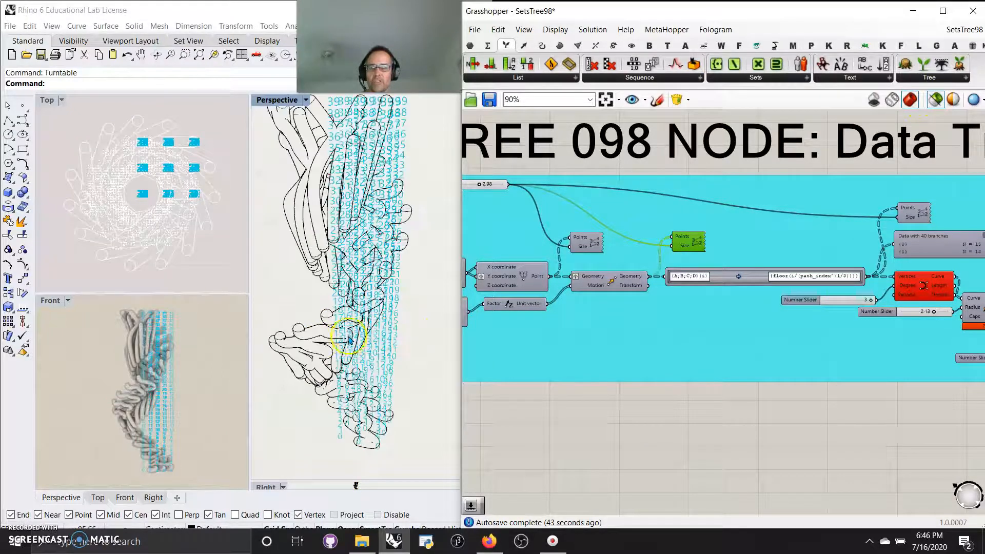
Select all the baked pipe polysurfaces in Rhino and hide them
click(348, 340)
click(46, 83)
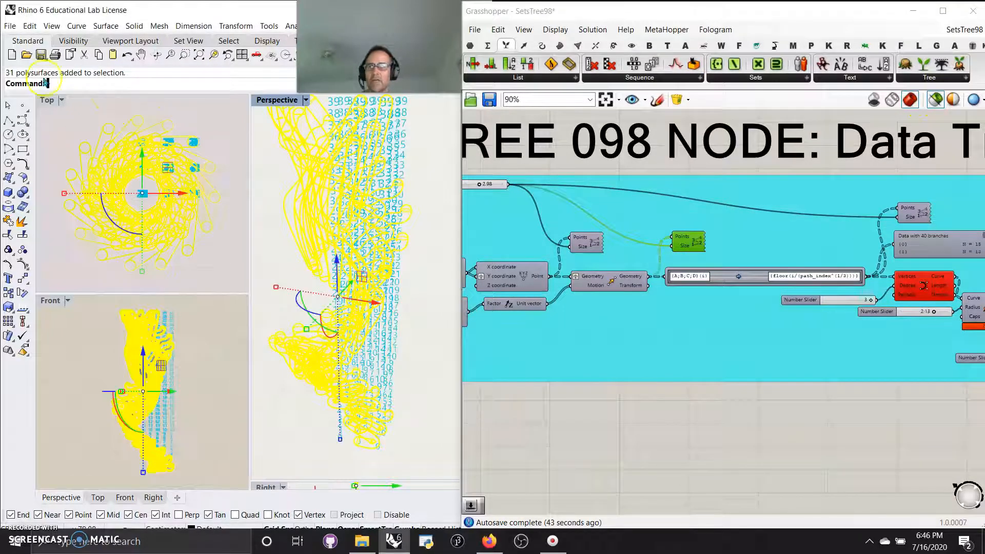
click(72, 42)
click(12, 54)
click(357, 323)
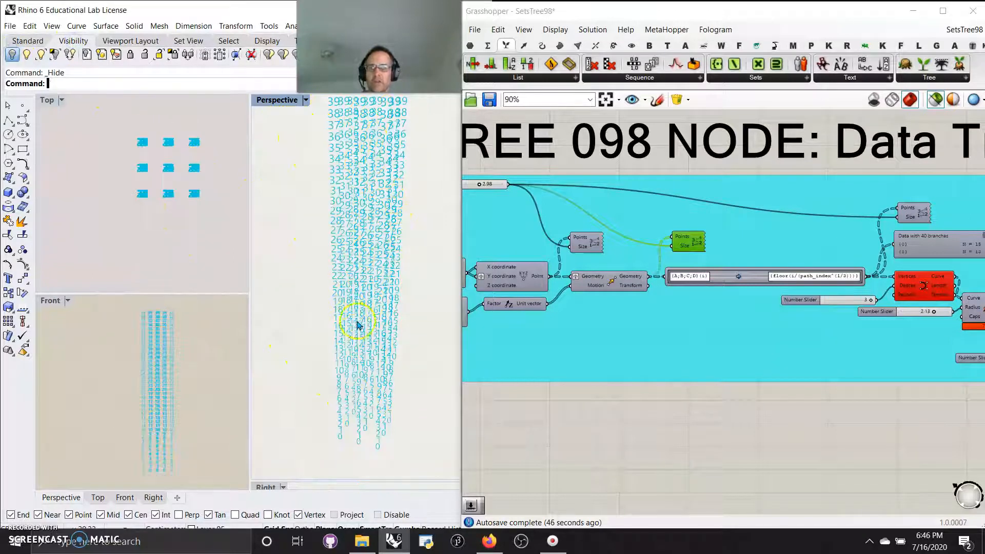
Examine the stacked point indices in Perspective and preview the base grid from the Construct Point component
mouse_move(354, 327)
right_down()
mouse_move(350, 301)
mouse_move(347, 340)
right_up()
scroll(371, 310, down, 2)
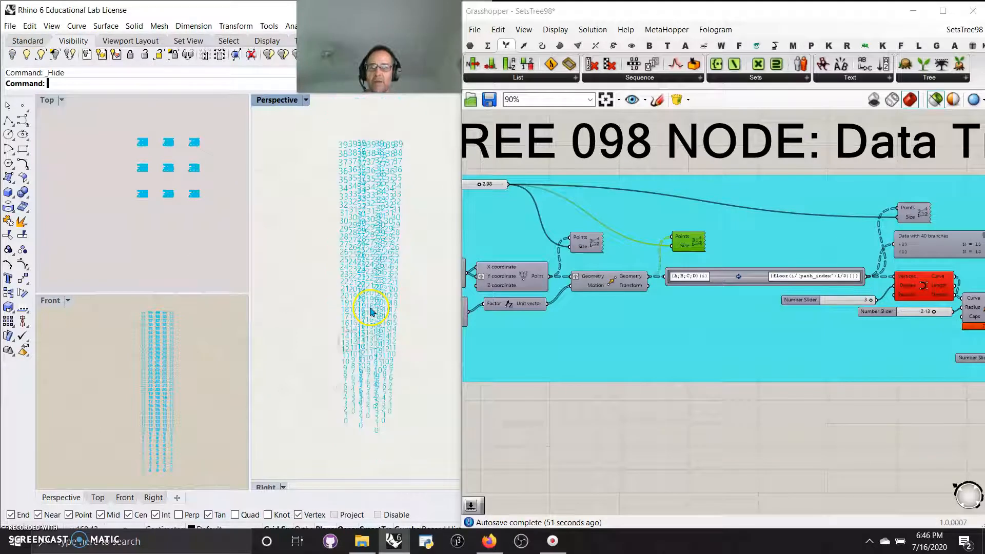
right_drag(383, 218, 355, 225)
right_drag(525, 320, 782, 362)
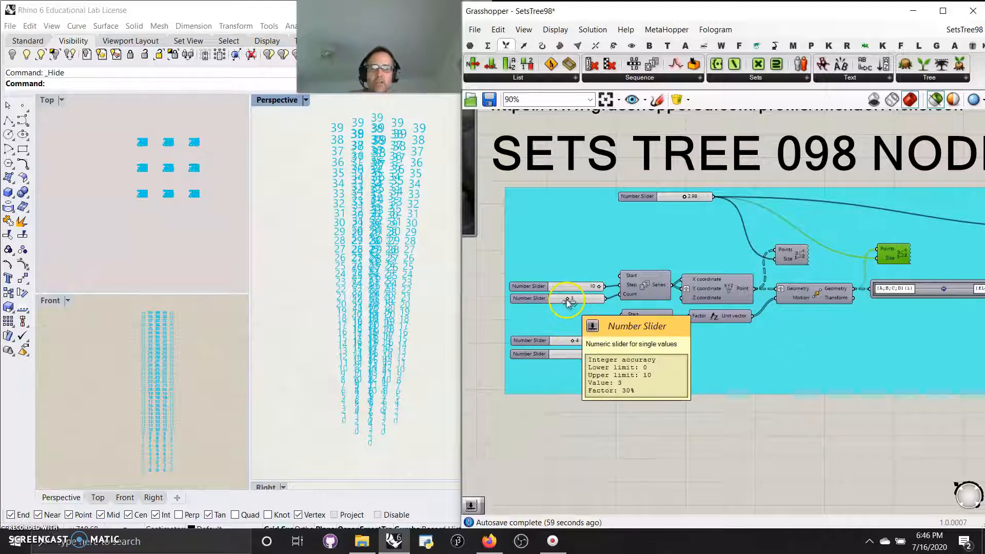
right_drag(769, 439, 734, 444)
click(672, 300)
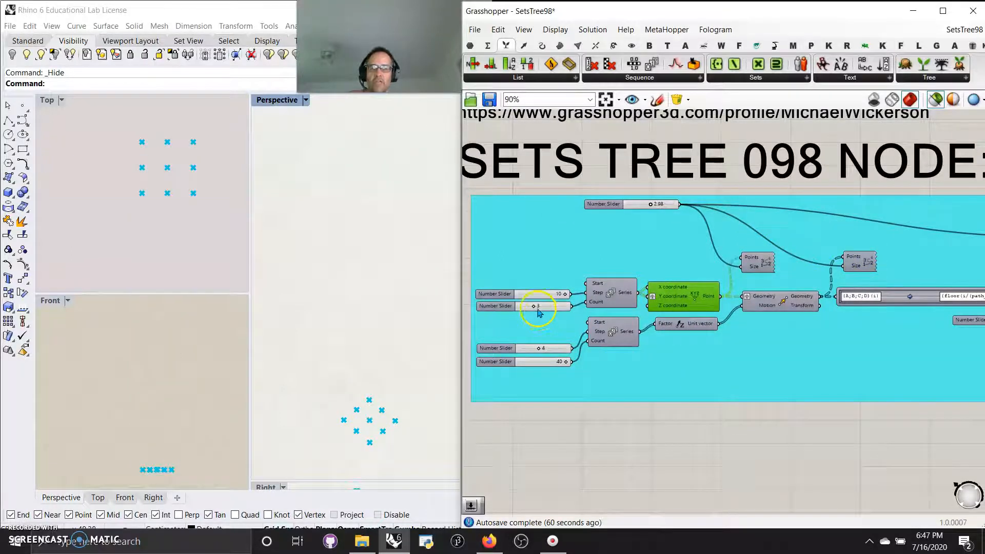
Preview the rotated pipes from the rotation component and turn off the selected-only preview
scroll(640, 450, down, 4)
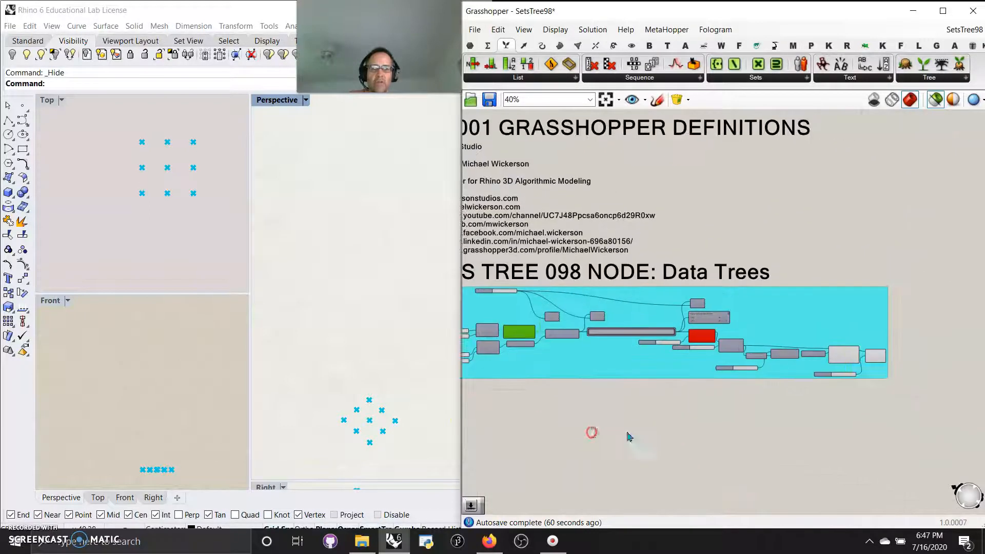
click(842, 353)
right_drag(399, 361, 375, 295)
click(938, 101)
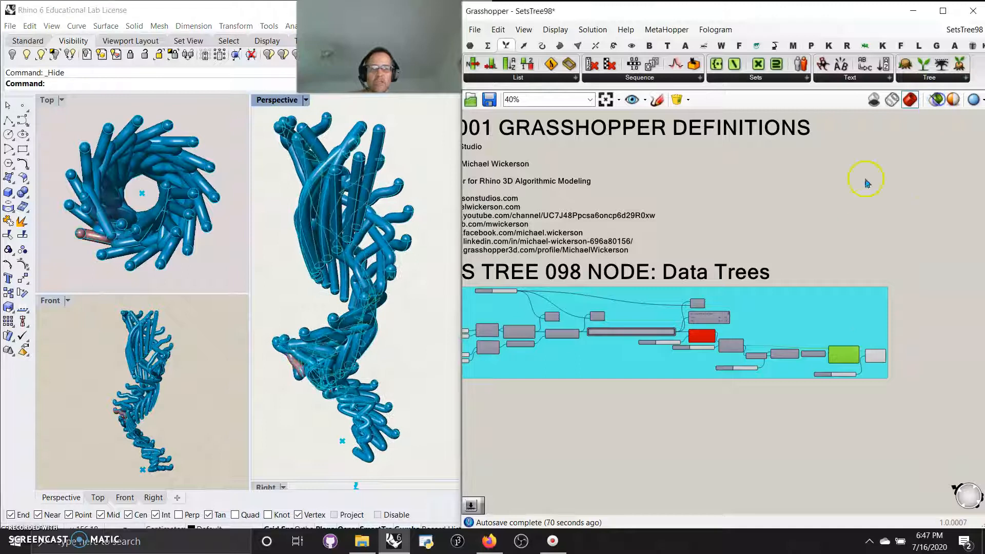
Highlight the single pipe picked by the final list component and inspect it within the form in Perspective
click(864, 354)
click(875, 358)
right_drag(336, 422, 372, 344)
scroll(373, 344, up, 5)
scroll(375, 329, down, 5)
scroll(376, 323, up, 3)
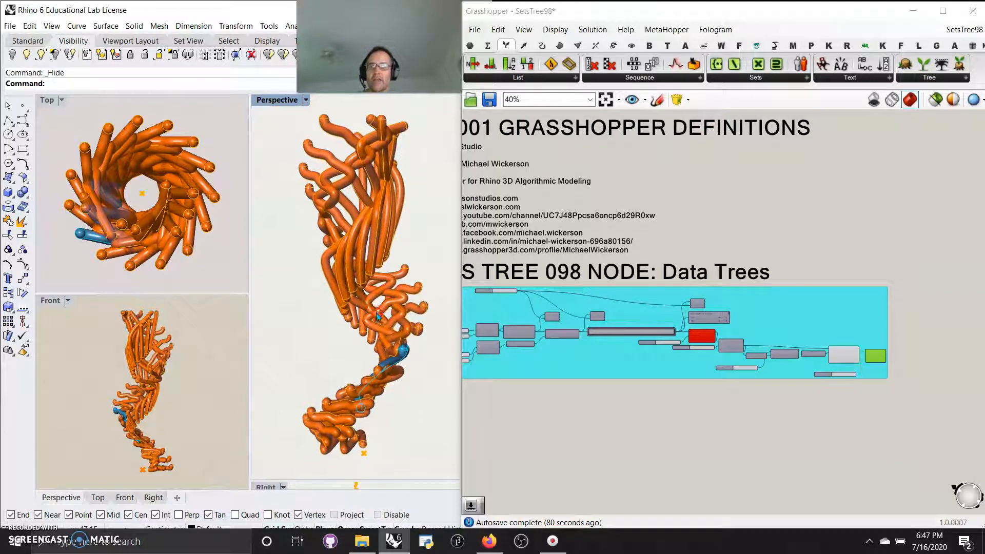
Lock the Grasshopper solver and set the Count slider of the grid's Series to 7
scroll(647, 354, up, 6)
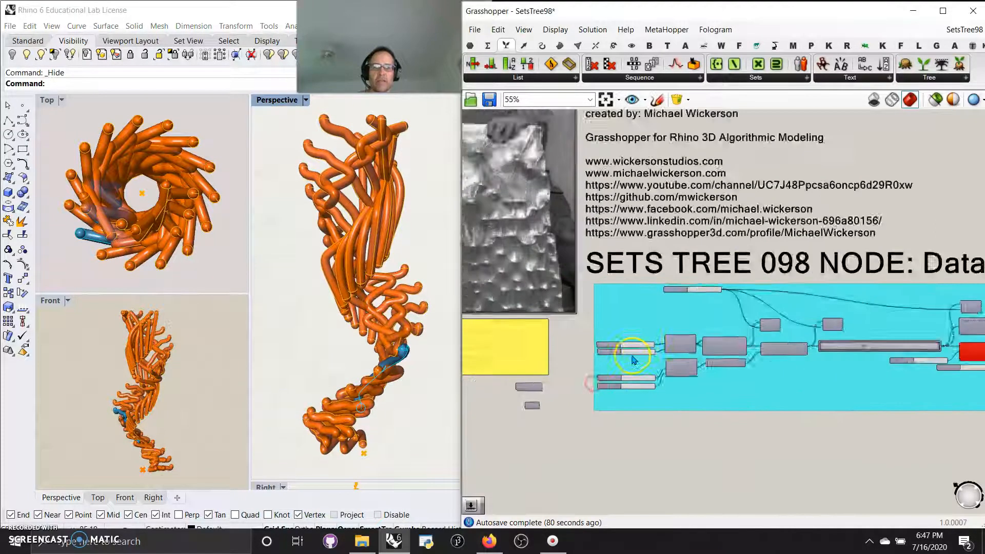
middle_click(653, 349)
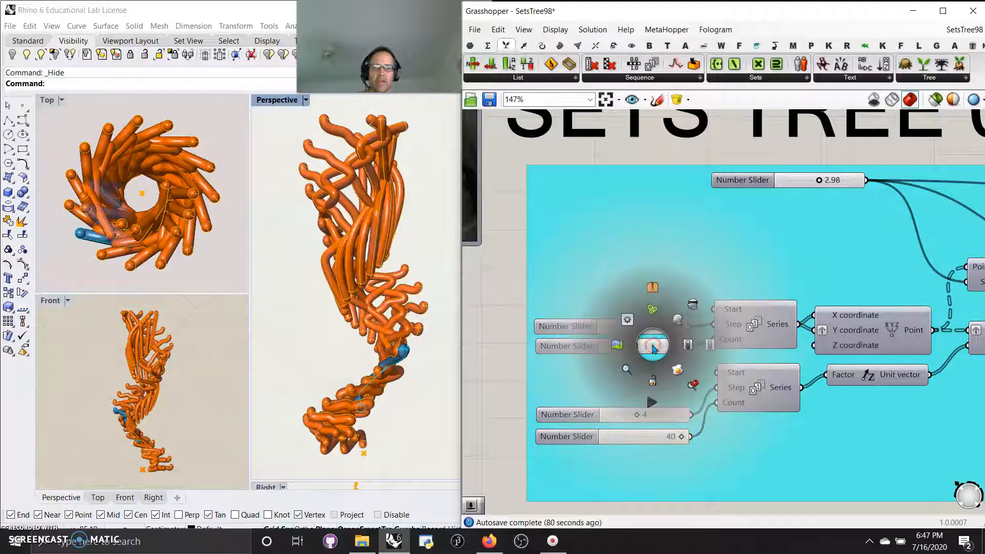
click(652, 381)
drag(647, 347, 657, 347)
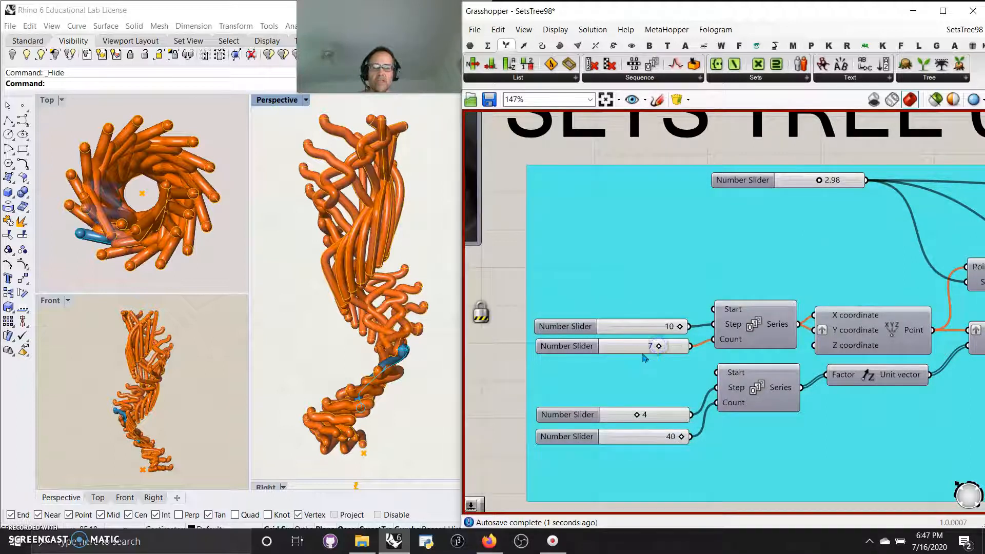
Unlock the Grasshopper solver and inspect the recomputed pipe form from another angle in Perspective
middle_click(636, 371)
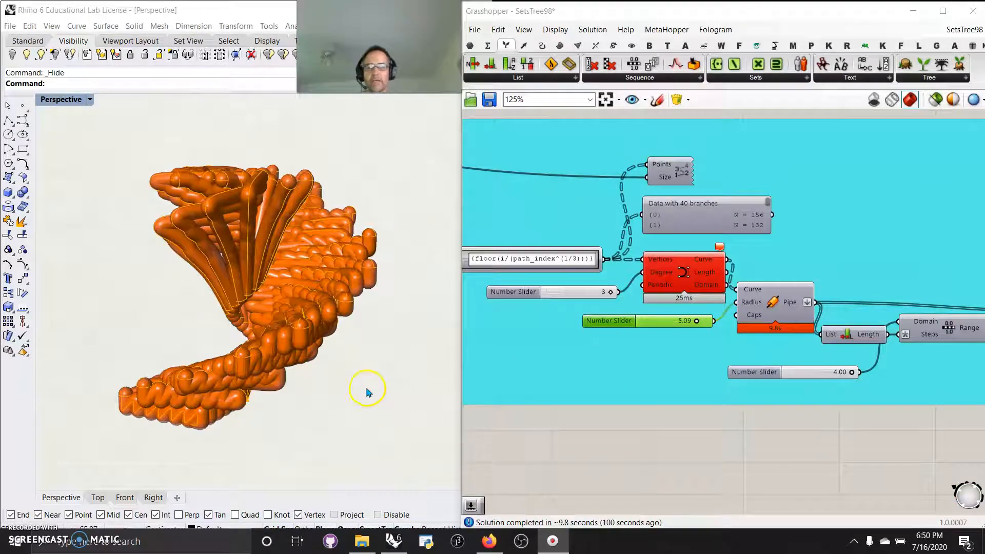
right_drag(345, 392, 195, 358)
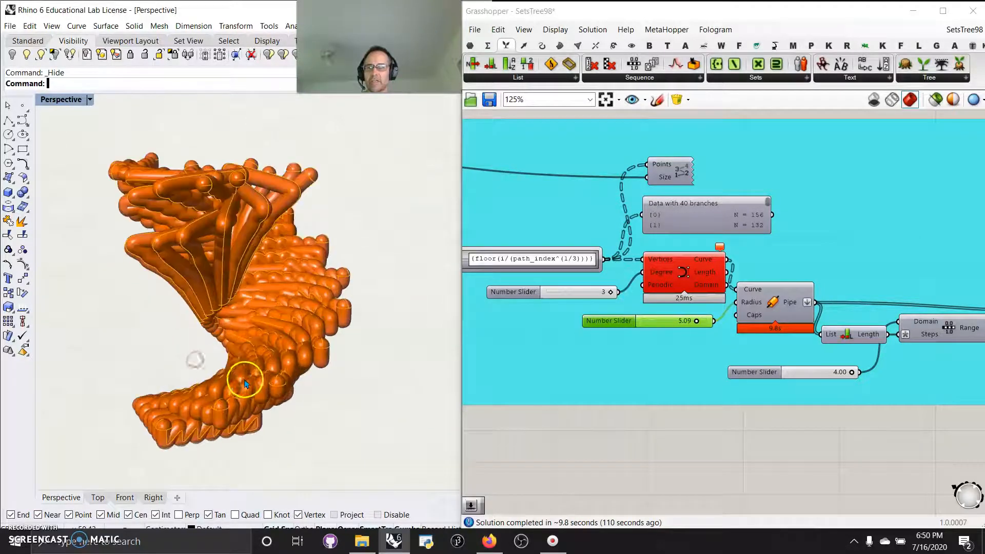
Restore the four-viewport layout and zoom all viewports to the model's extents
double_click(62, 97)
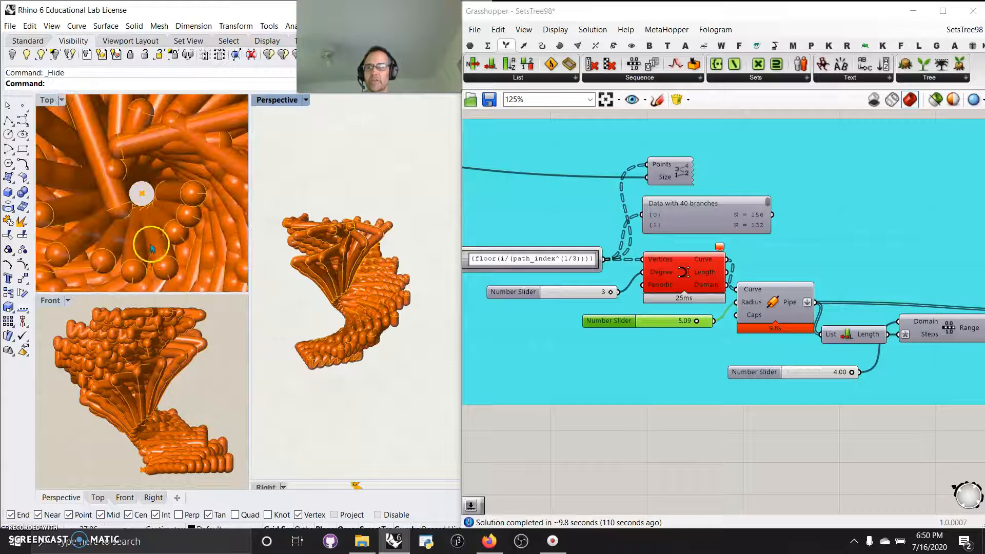
click(31, 42)
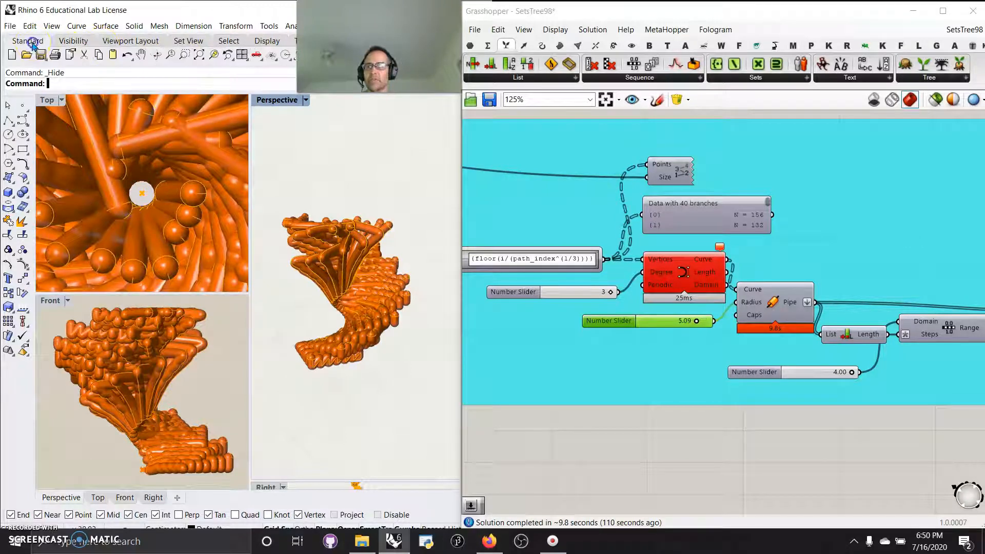
right_click(194, 61)
right_drag(195, 256, 166, 253)
right_drag(140, 391, 137, 387)
right_drag(398, 340, 390, 324)
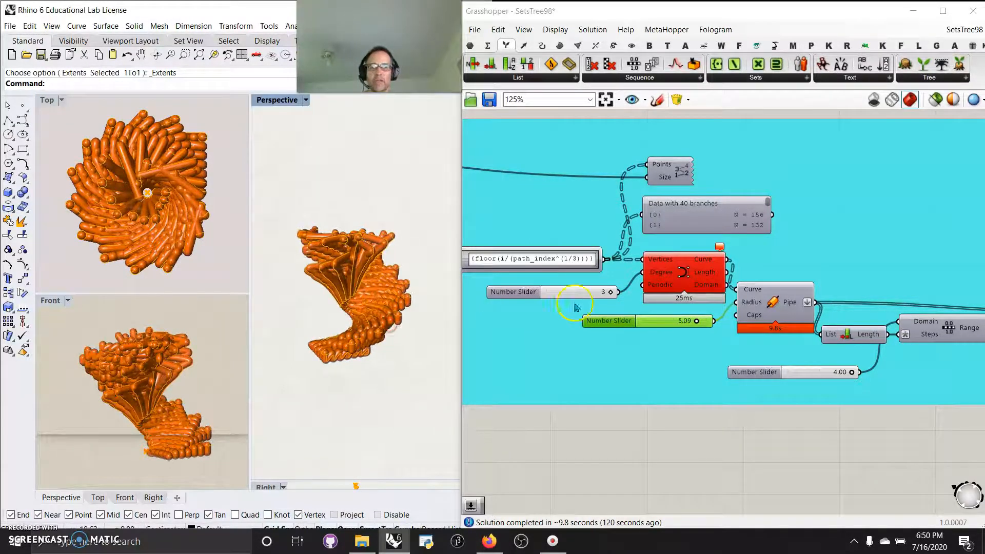
Set the Count slider of the grid's Series component to 3
right_drag(540, 343, 687, 405)
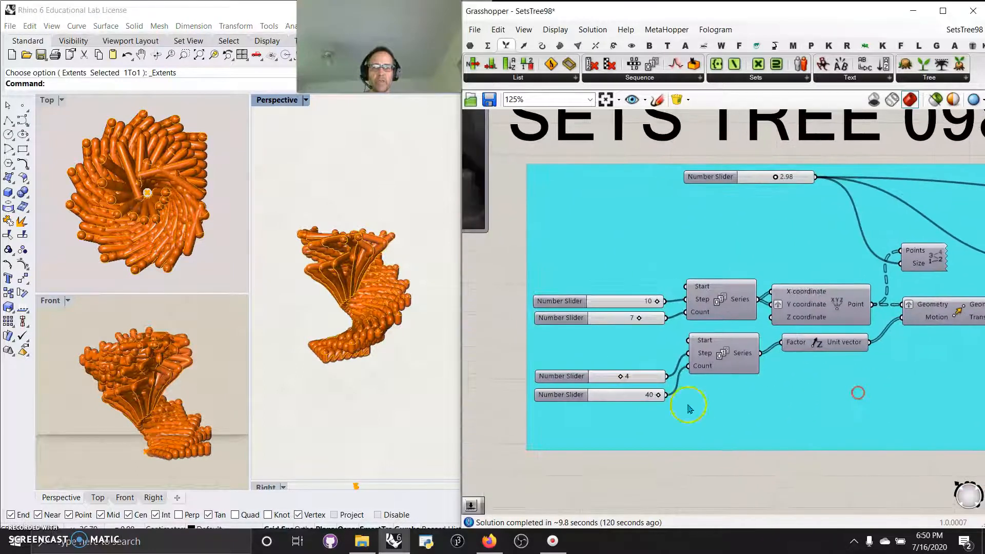
right_click(605, 320)
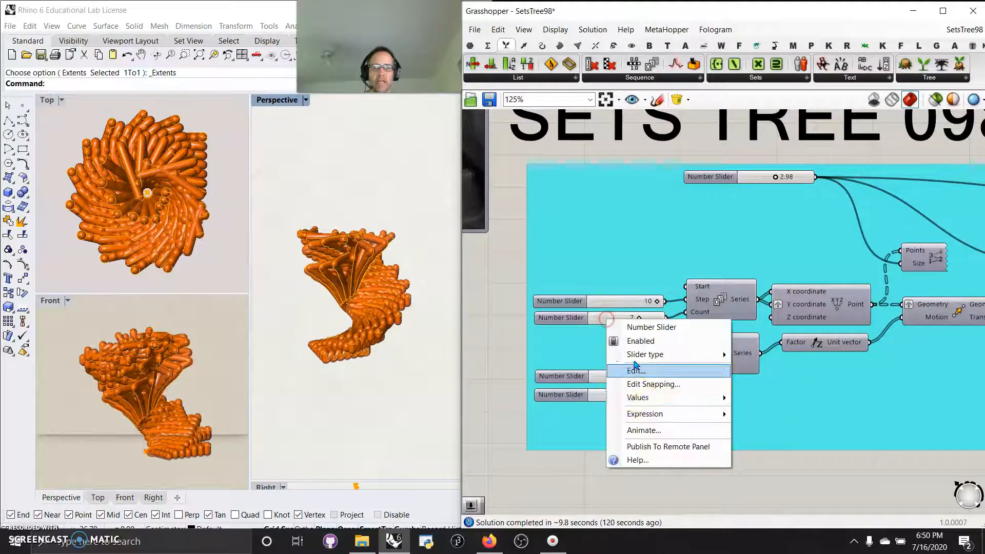
click(636, 376)
drag(722, 486, 675, 488)
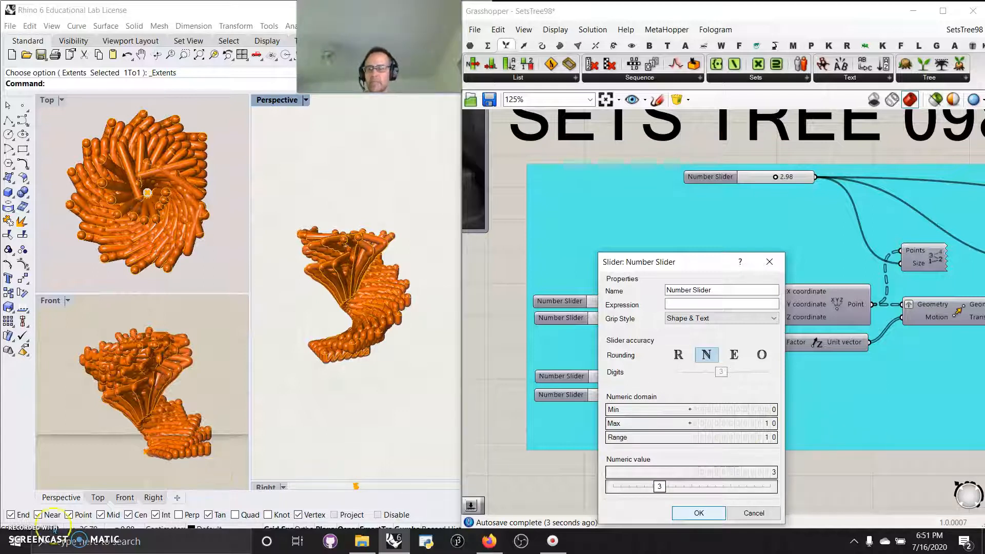
click(698, 512)
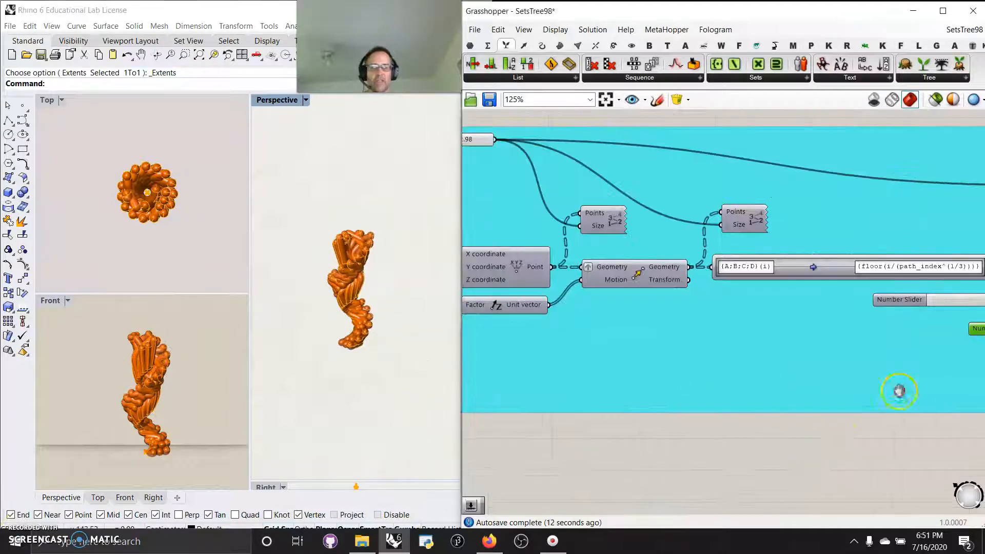
right_drag(897, 391, 725, 359)
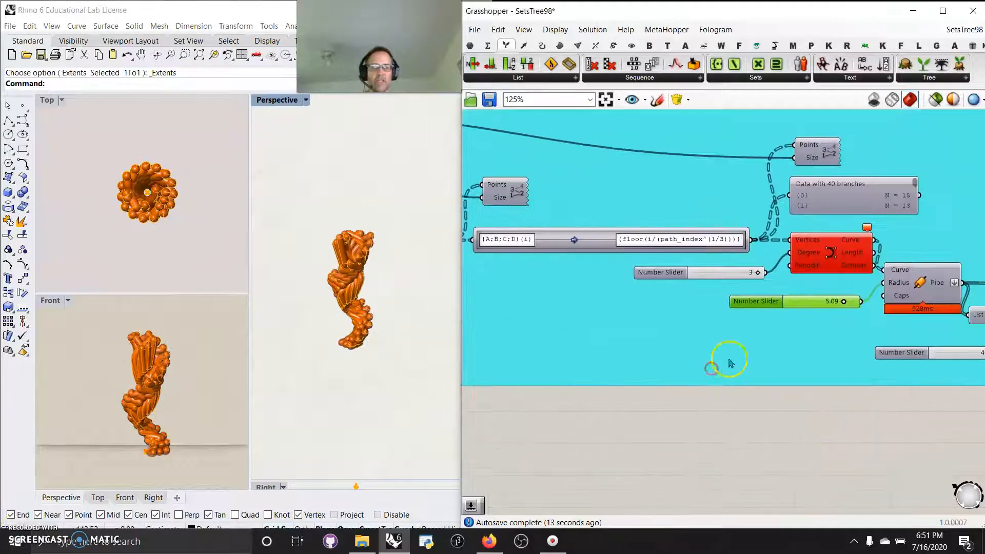
mouse_move(715, 274)
right_drag(715, 273, 713, 274)
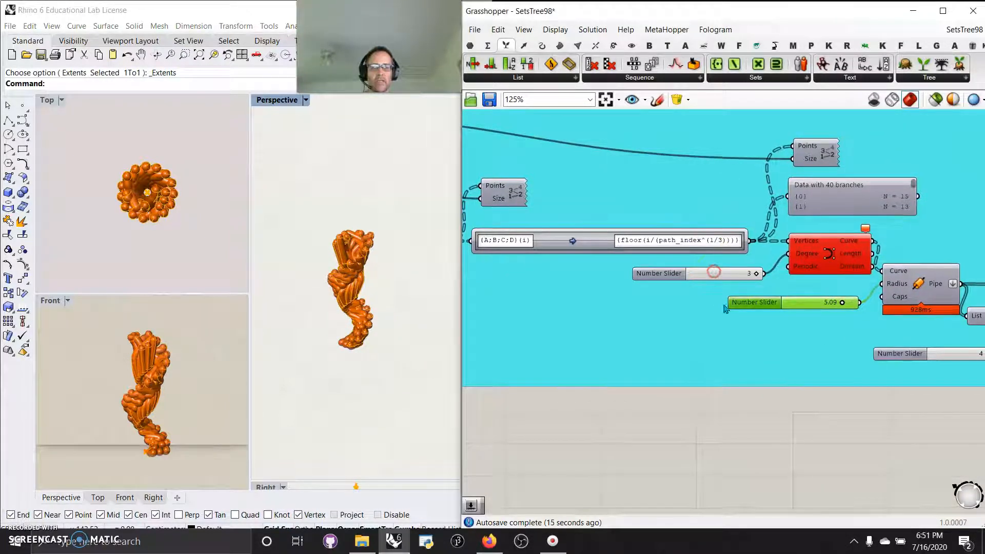
right_click(719, 272)
click(749, 328)
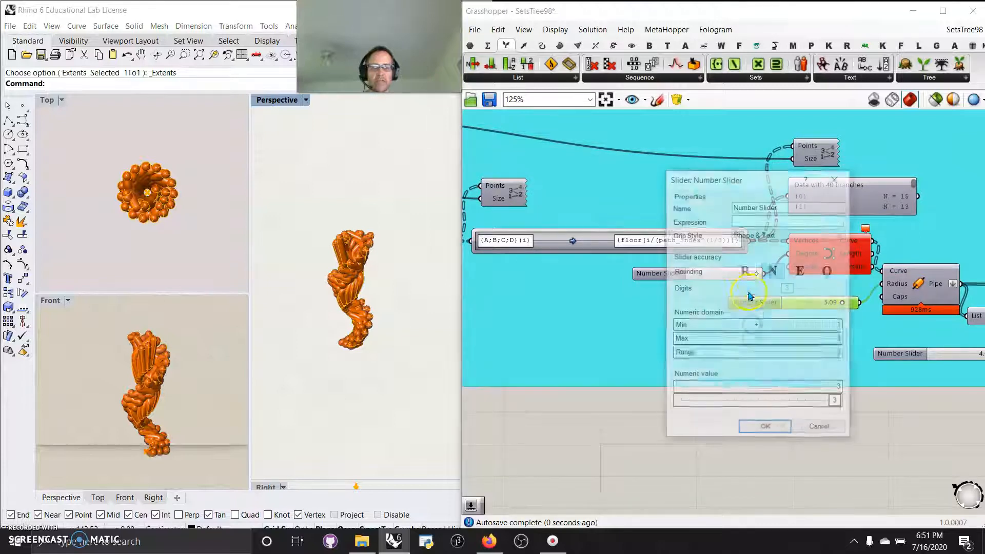
drag(837, 404, 756, 404)
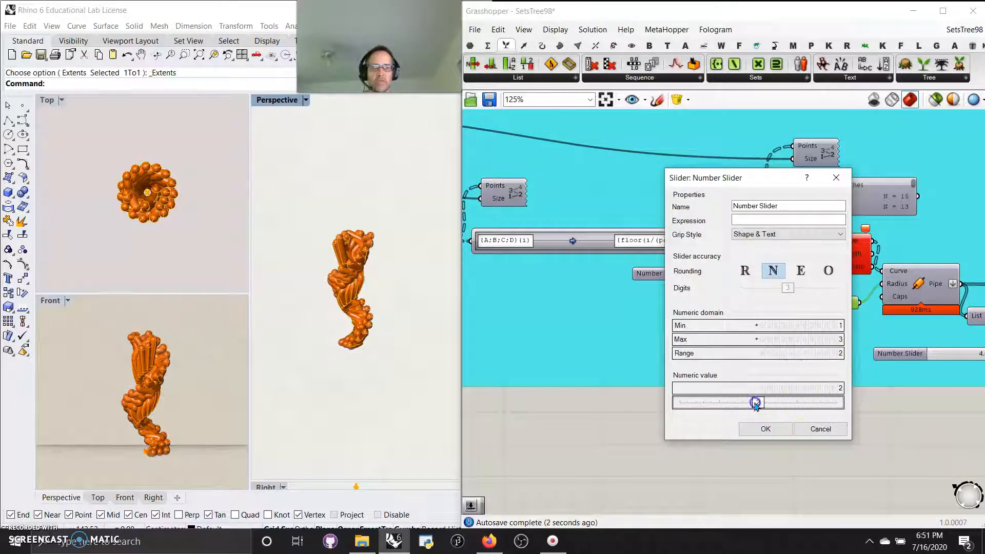
click(820, 428)
Set the slider feeding the Pipe component's Radius to 1.81
right_drag(859, 390, 798, 434)
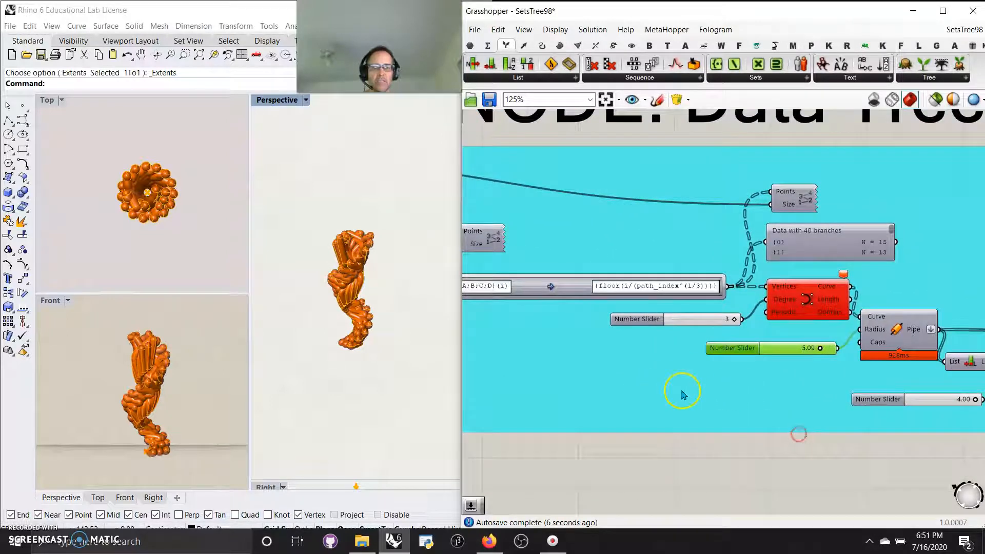
right_click(801, 352)
click(817, 399)
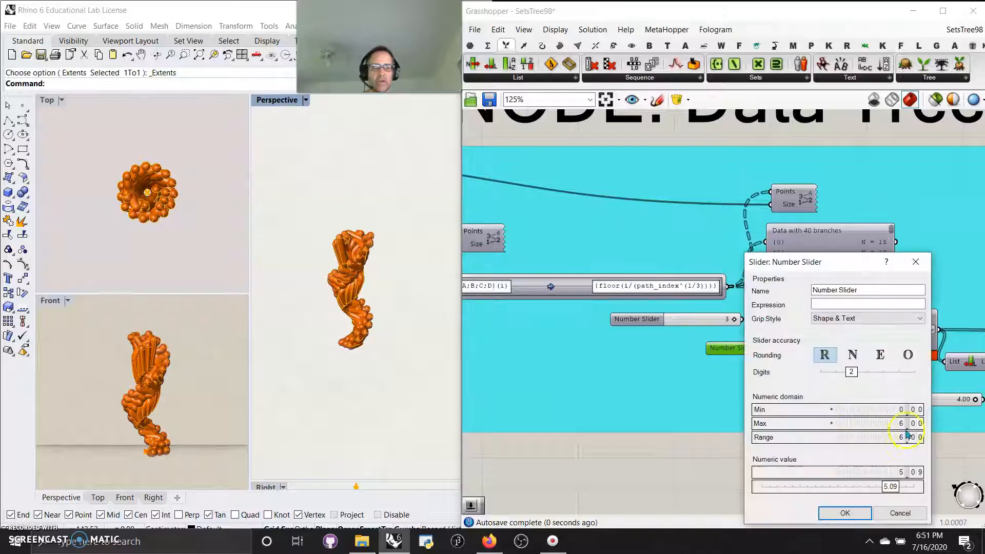
drag(894, 490, 818, 485)
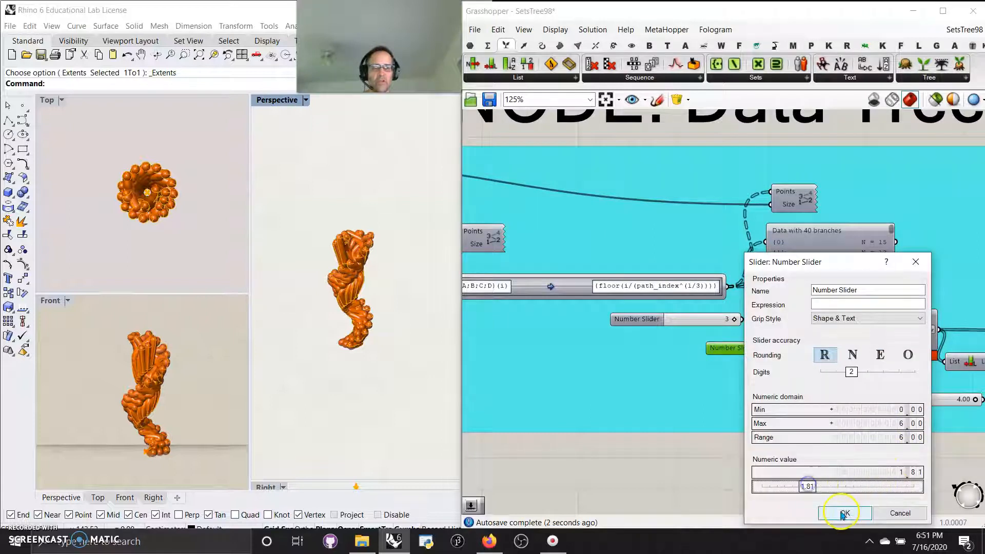
click(801, 492)
click(844, 513)
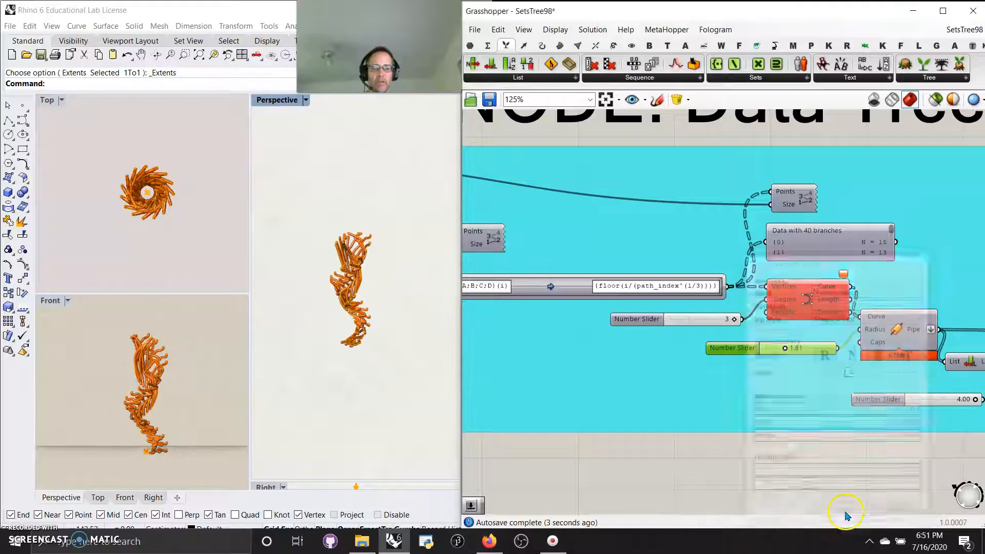
Examine the thinner pipe form up close in the Perspective, Front and Top viewports
scroll(379, 302, up, 10)
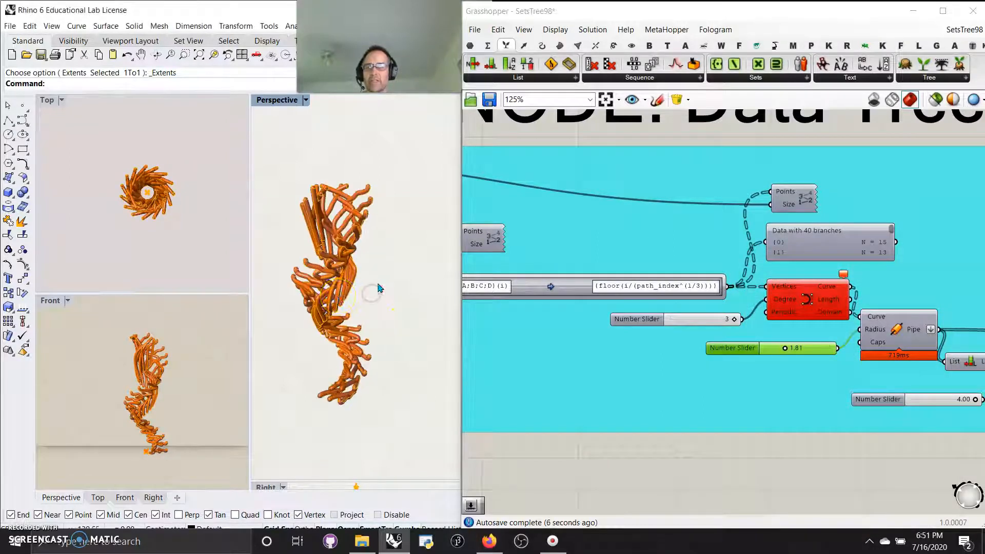
scroll(277, 292, down, 8)
right_drag(390, 267, 367, 262)
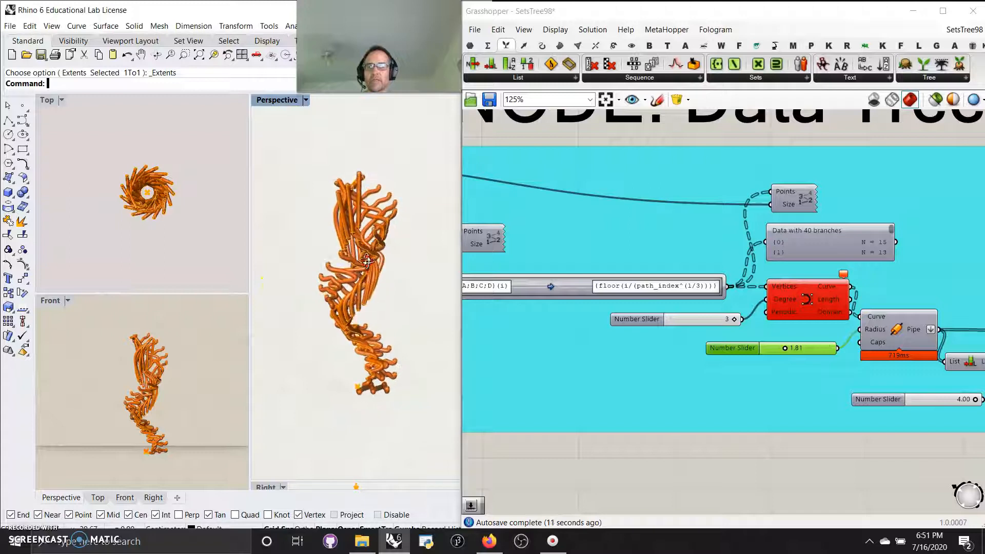
scroll(146, 392, up, 2)
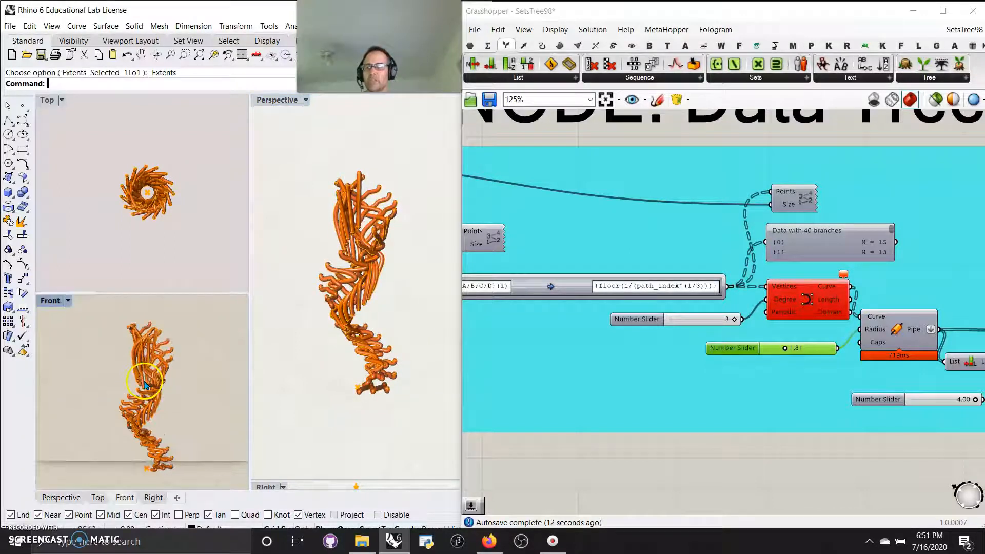
scroll(162, 222, up, 5)
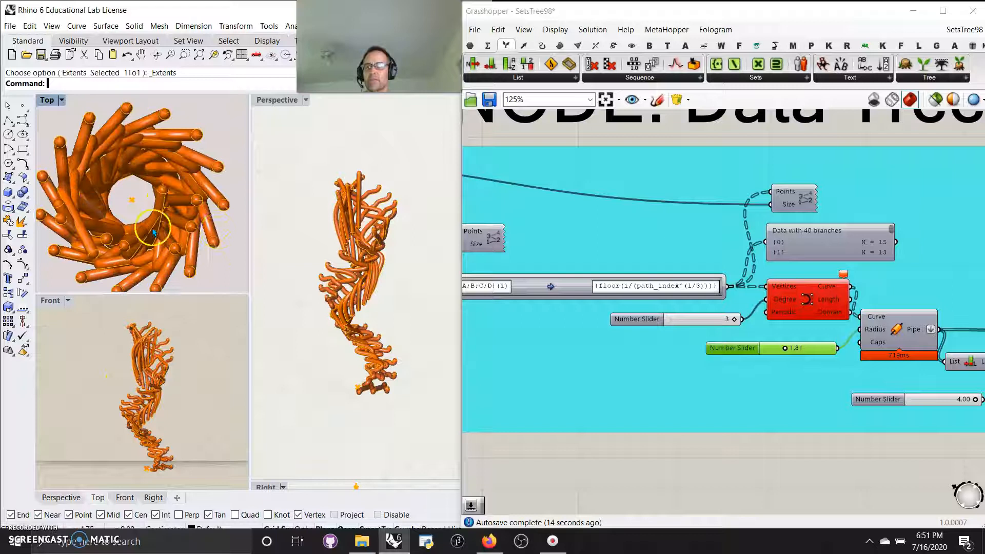
scroll(153, 232, down, 3)
scroll(366, 306, up, 4)
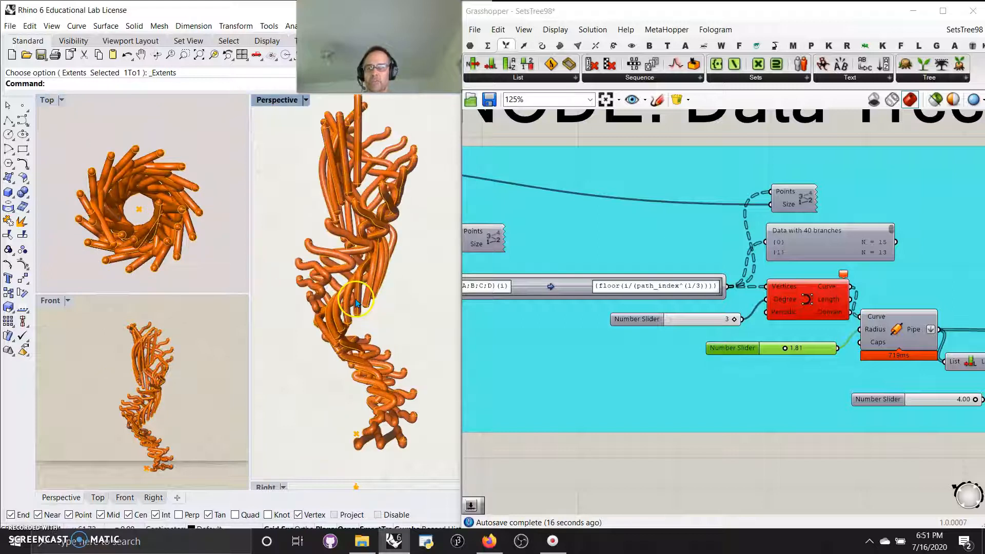
scroll(353, 289, down, 2)
scroll(354, 290, up, 3)
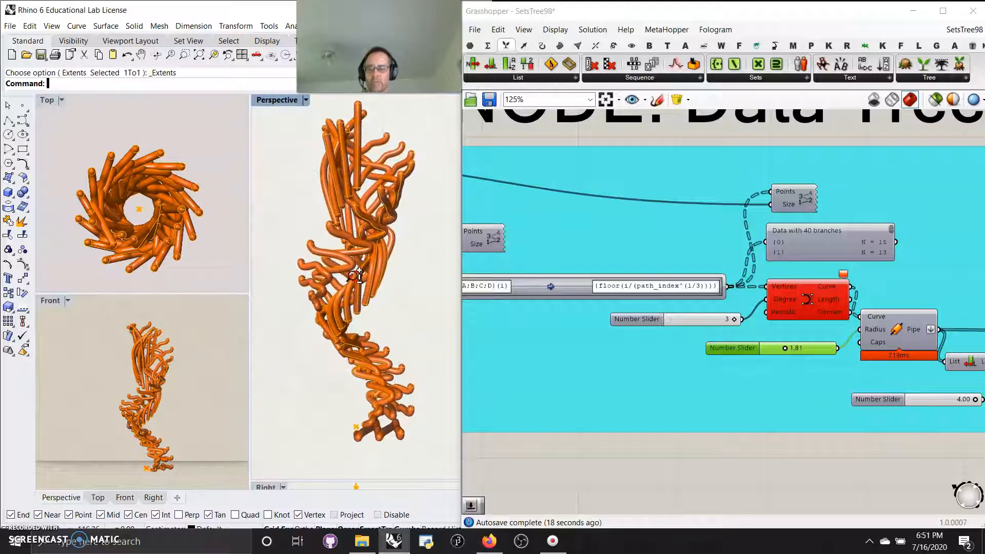
scroll(363, 286, down, 1)
shift+right_drag(364, 285, 363, 282)
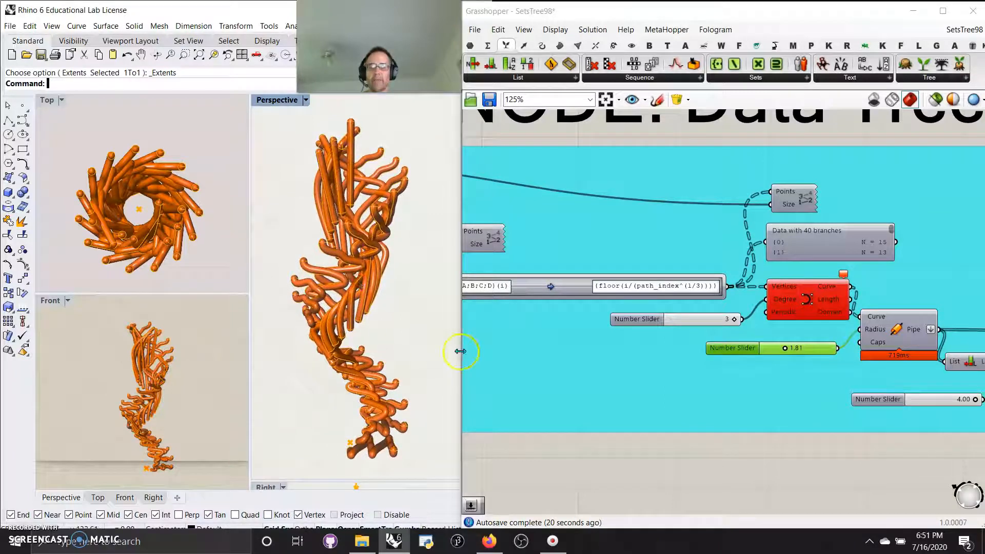
right_drag(787, 471, 732, 432)
scroll(693, 447, down, 5)
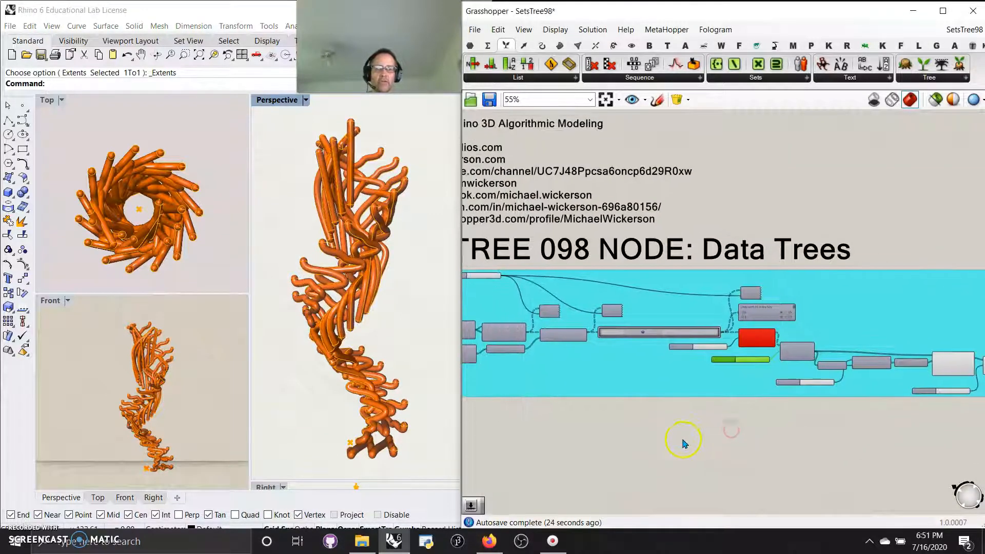
scroll(653, 418, down, 3)
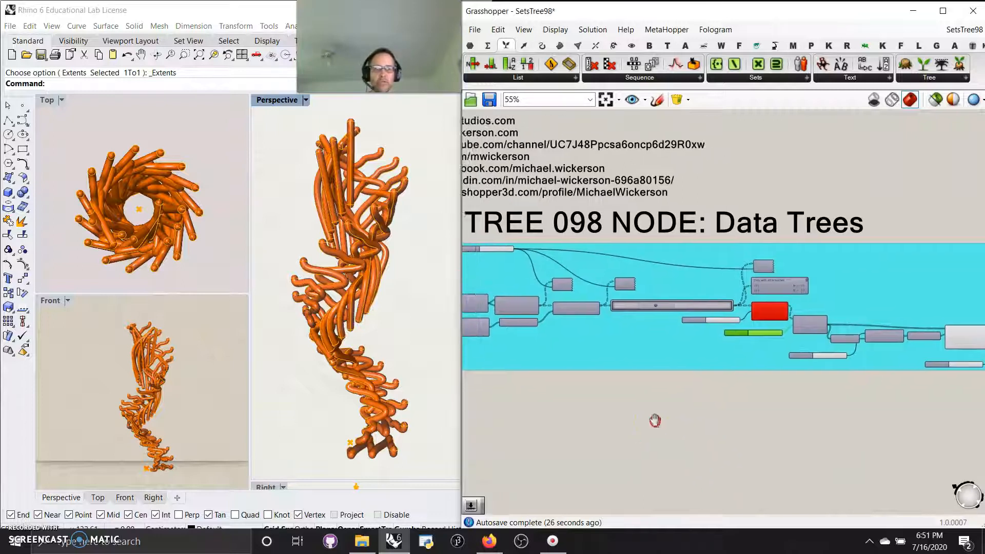